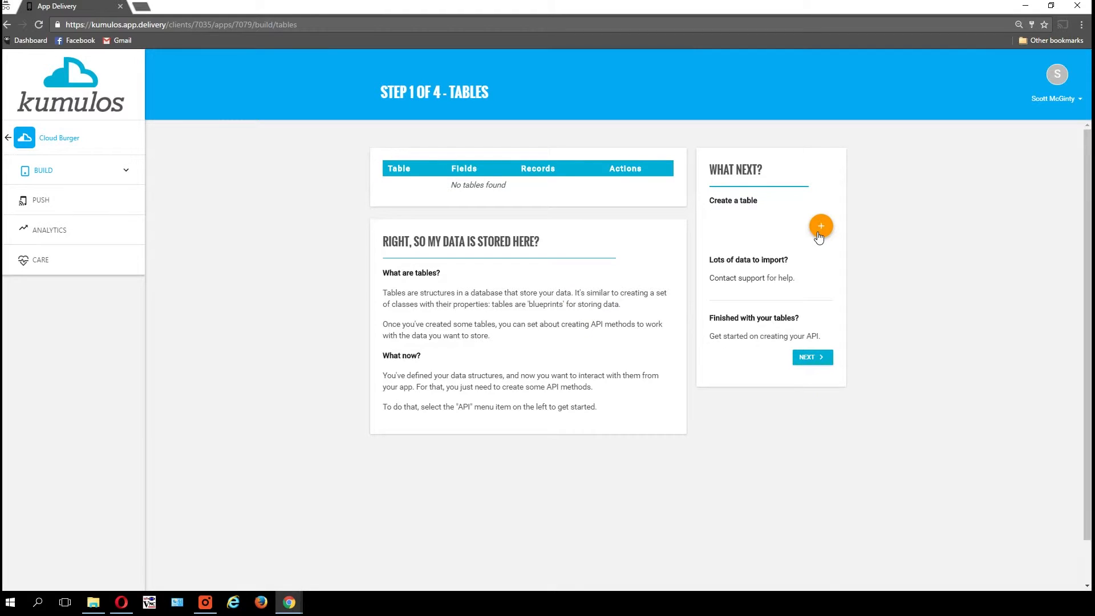
# - Start a new table titled Customers with the description "Stores customer orders"
pyautogui.click(819, 228)
pyautogui.write('Customers')
pyautogui.press('Tab')
pyautogui.write('S')
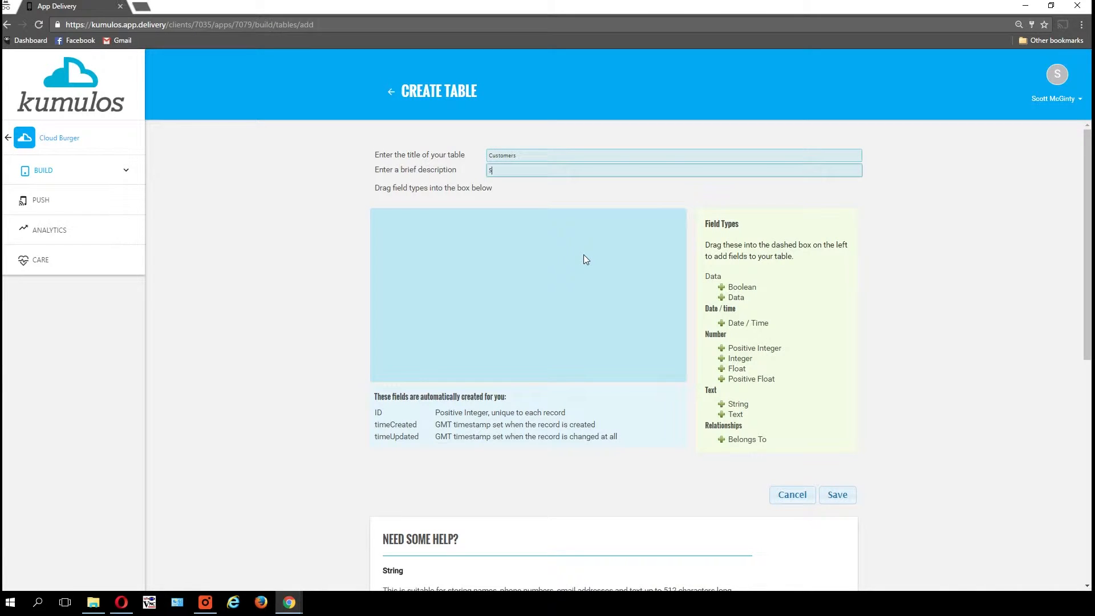
pyautogui.write('tores customer orders')
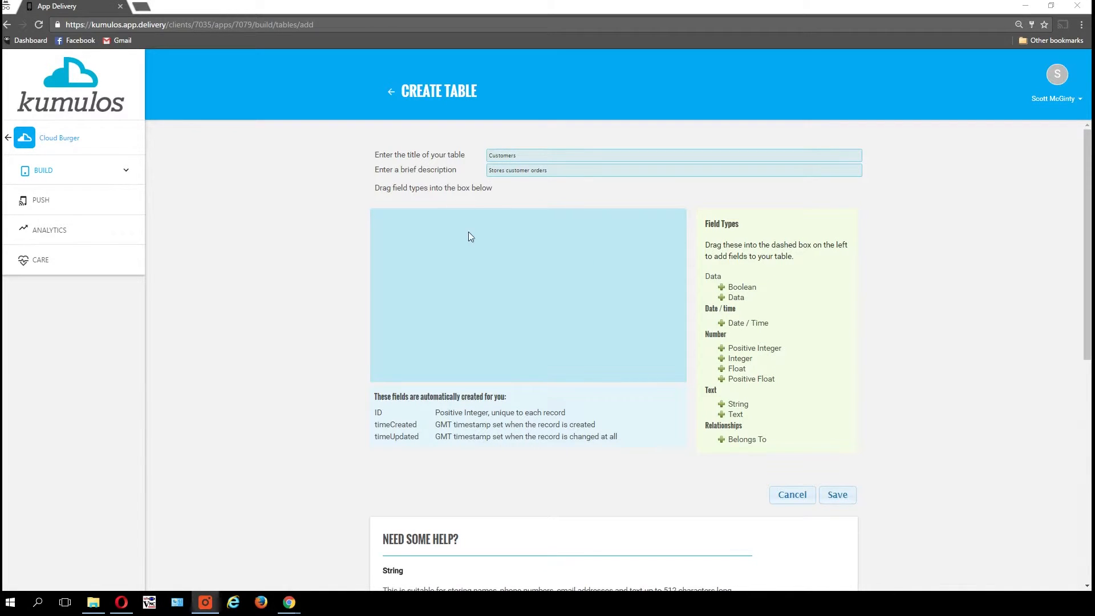
# - Add three string fields named Name, Email and Password to the Customers table and save it
pyautogui.moveTo(738, 404); pyautogui.dragTo(507, 285)
pyautogui.write('Name')
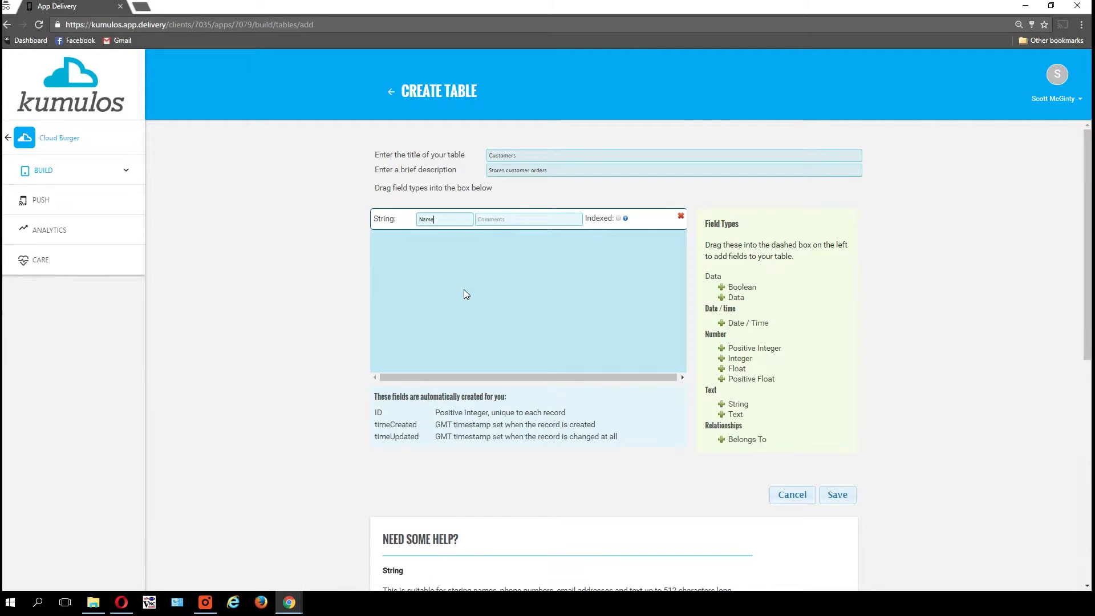
pyautogui.moveTo(737, 404); pyautogui.dragTo(463, 264)
pyautogui.write('Email')
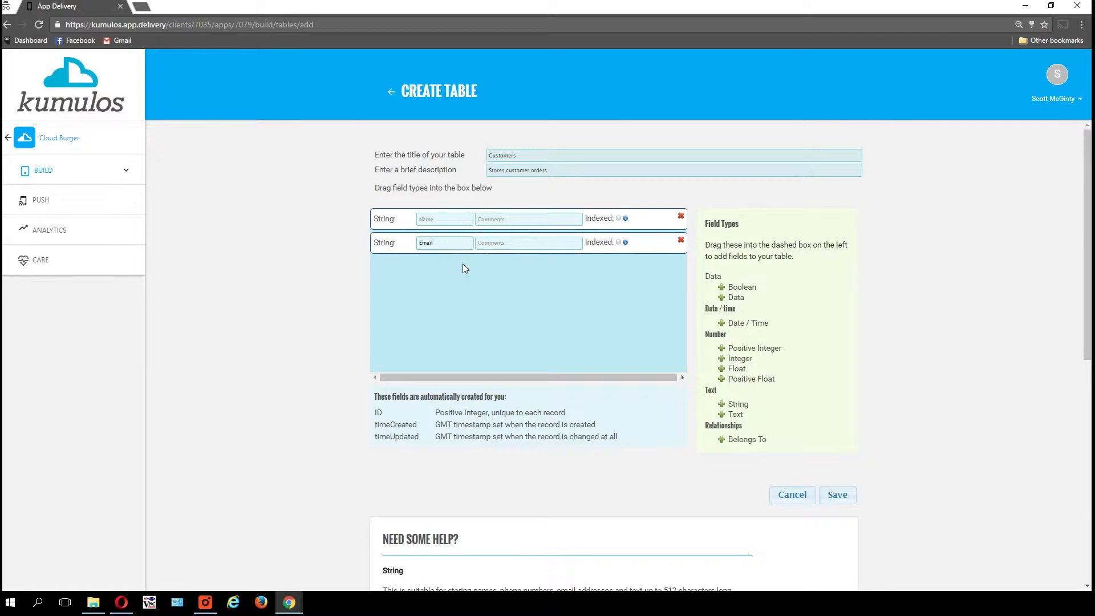
pyautogui.moveTo(740, 404); pyautogui.dragTo(474, 289)
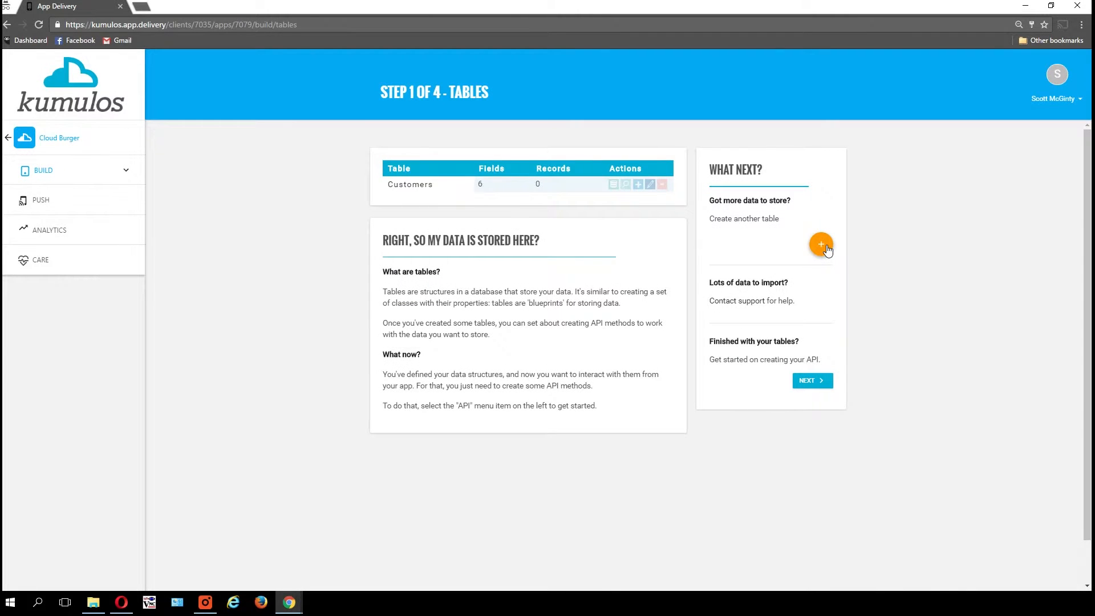
# - Start another table titled Orders with the description "Stores customer orders"
pyautogui.click(824, 247)
pyautogui.write('O')
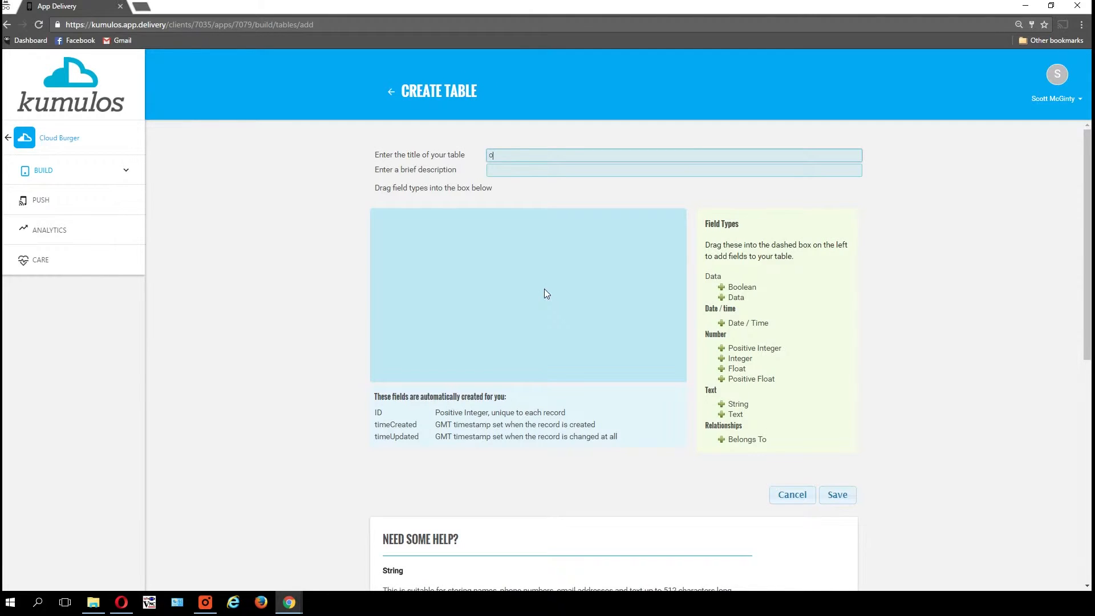
pyautogui.write('rders')
pyautogui.press('Tab')
pyautogui.write('Store')
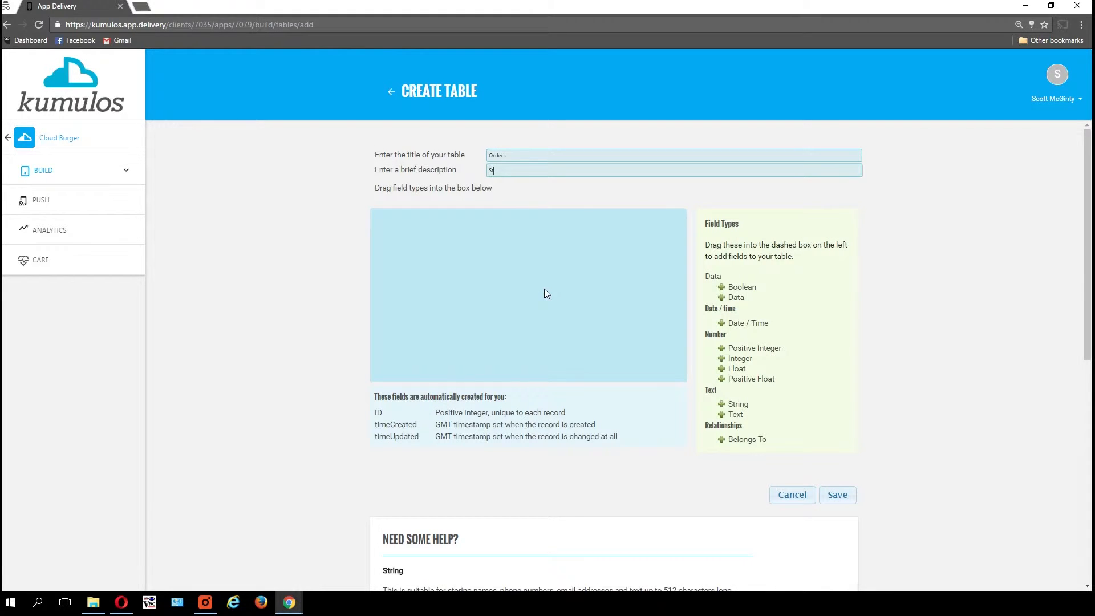
pyautogui.write('s customer orders')
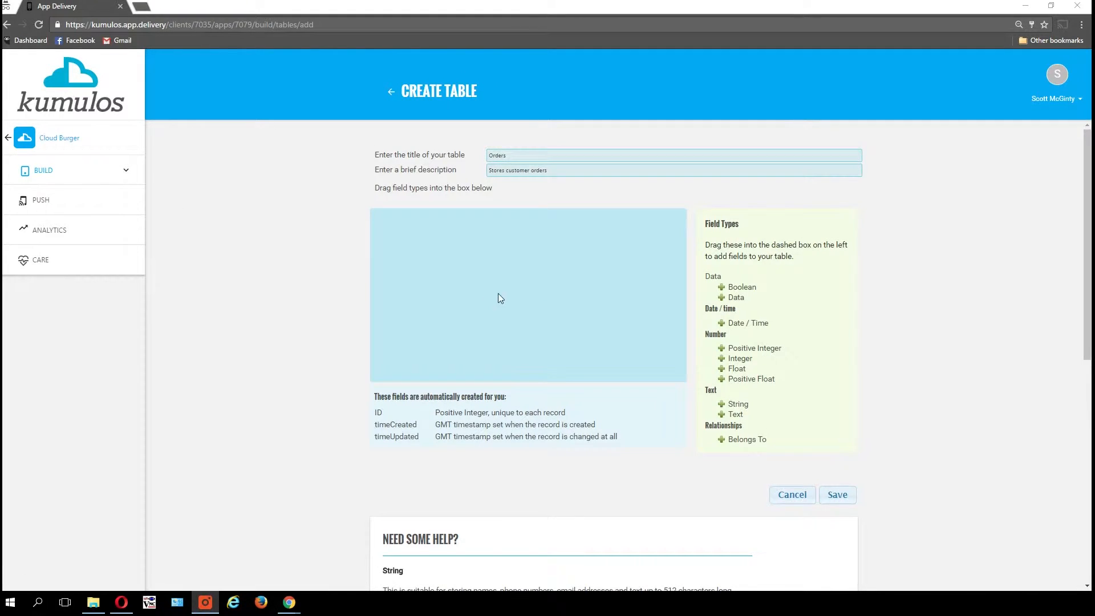
# - Add a Belongs To relationship from Orders to Customers, naming its ends customer and orders
pyautogui.moveTo(762, 440); pyautogui.dragTo(491, 252)
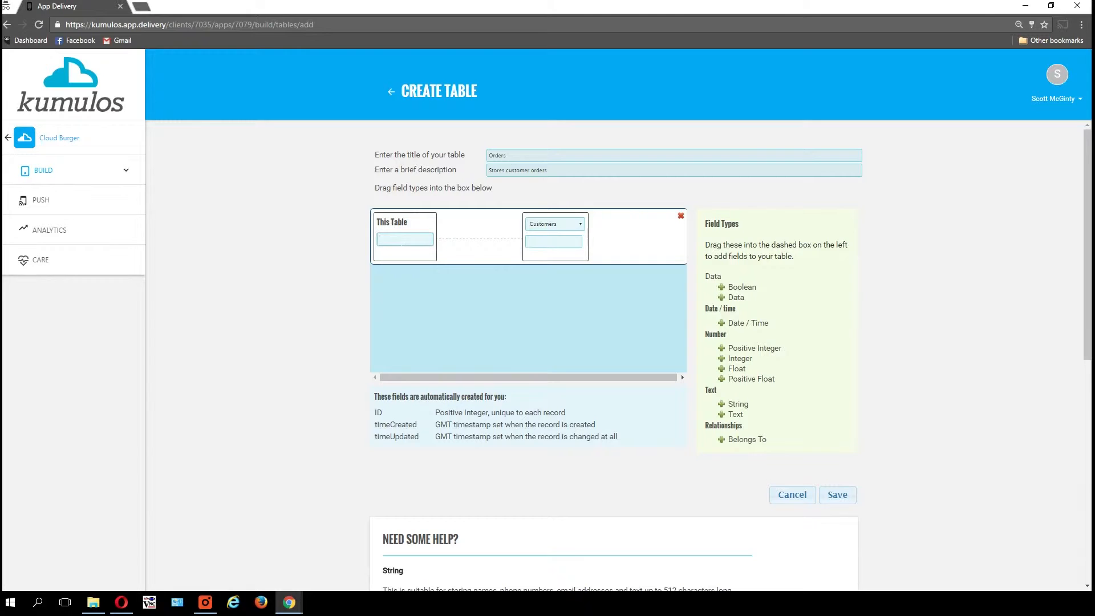
pyautogui.write('customer')
pyautogui.click(558, 242)
pyautogui.write('orders')
# - Add a Date / Time field named "collection time" and an Integer field named "Order status" to Orders, and save the table
pyautogui.moveTo(753, 324); pyautogui.dragTo(531, 305)
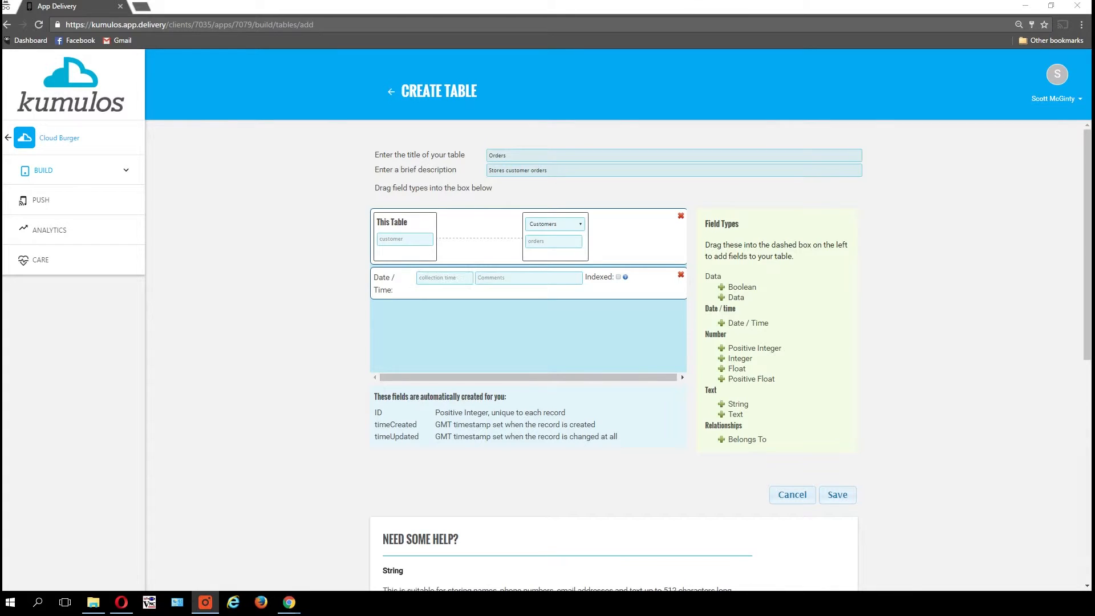
pyautogui.moveTo(740, 358); pyautogui.dragTo(543, 327)
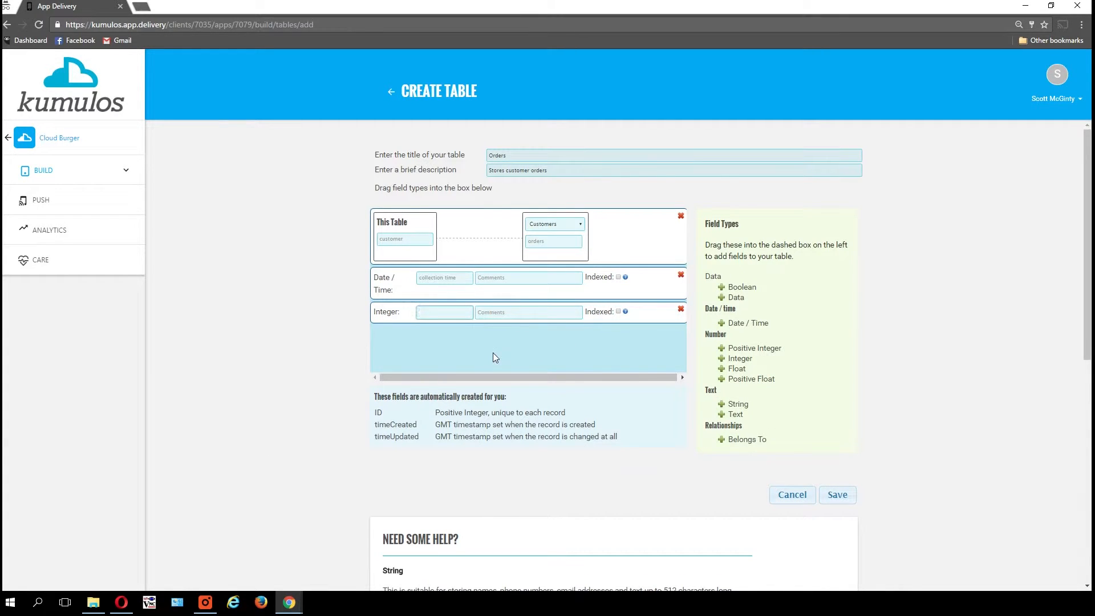
pyautogui.write('Order status')
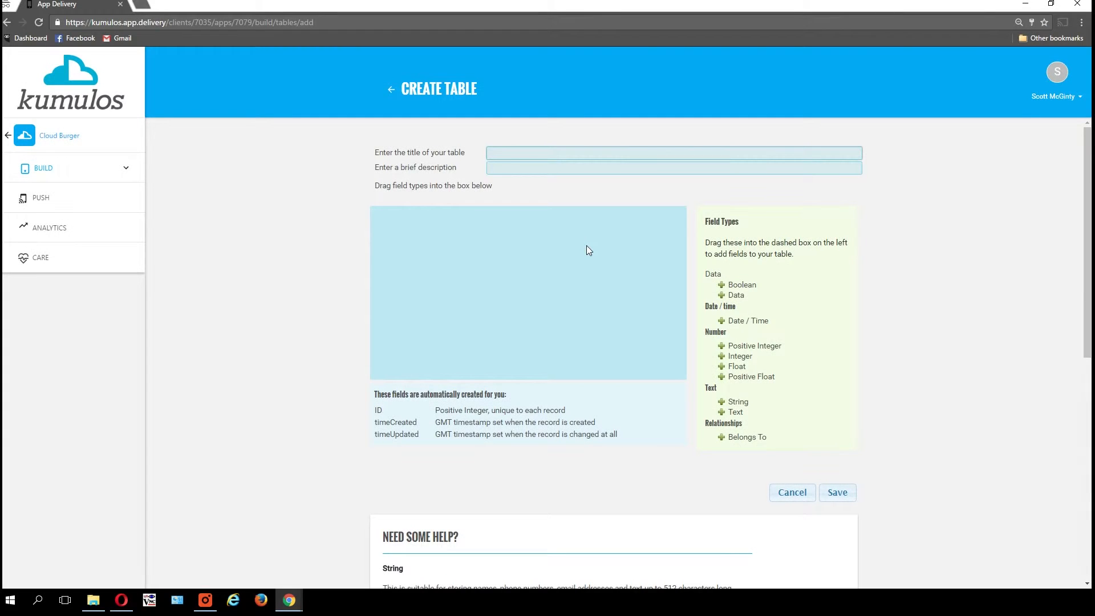
# - Title the new table Option Types and describe it as "Stores burger option categories"
pyautogui.write('Option Types')
pyautogui.press('Tab')
pyautogui.write('Stores burger option categories')
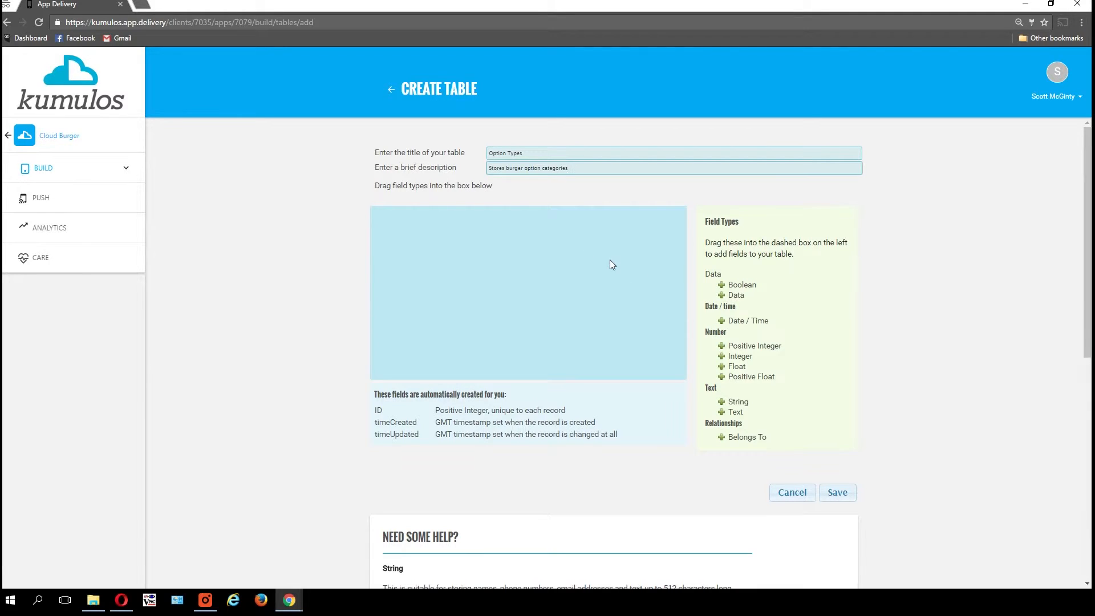
# - Add a string field named Title to Option Types with a comment starting "bun," and save the table
pyautogui.moveTo(747, 408); pyautogui.dragTo(486, 289)
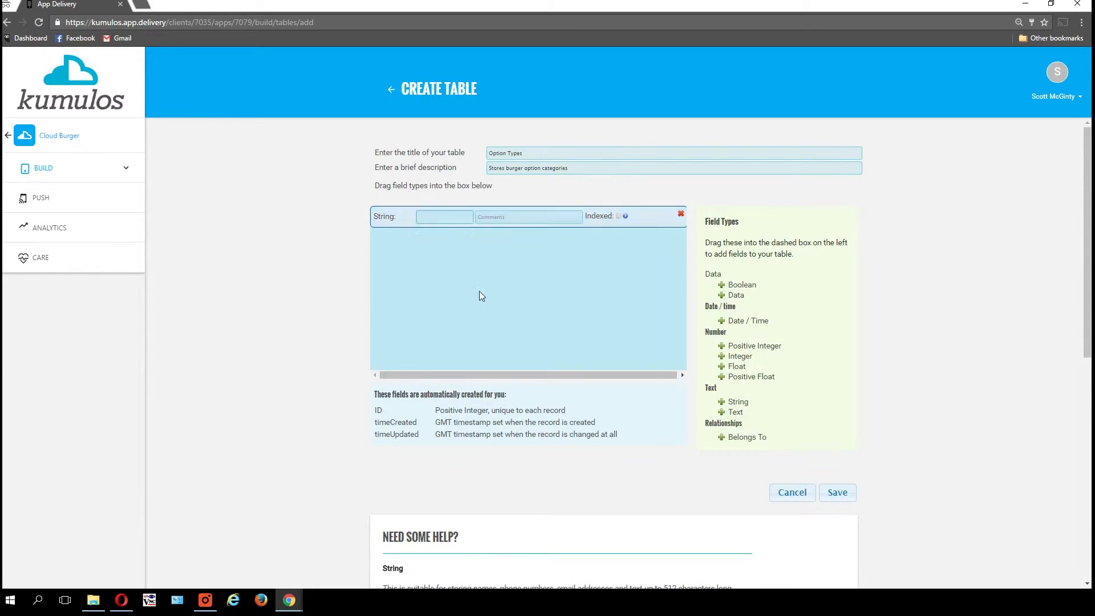
pyautogui.click(443, 216)
pyautogui.write('Title')
pyautogui.press('Tab')
pyautogui.write('bun,')
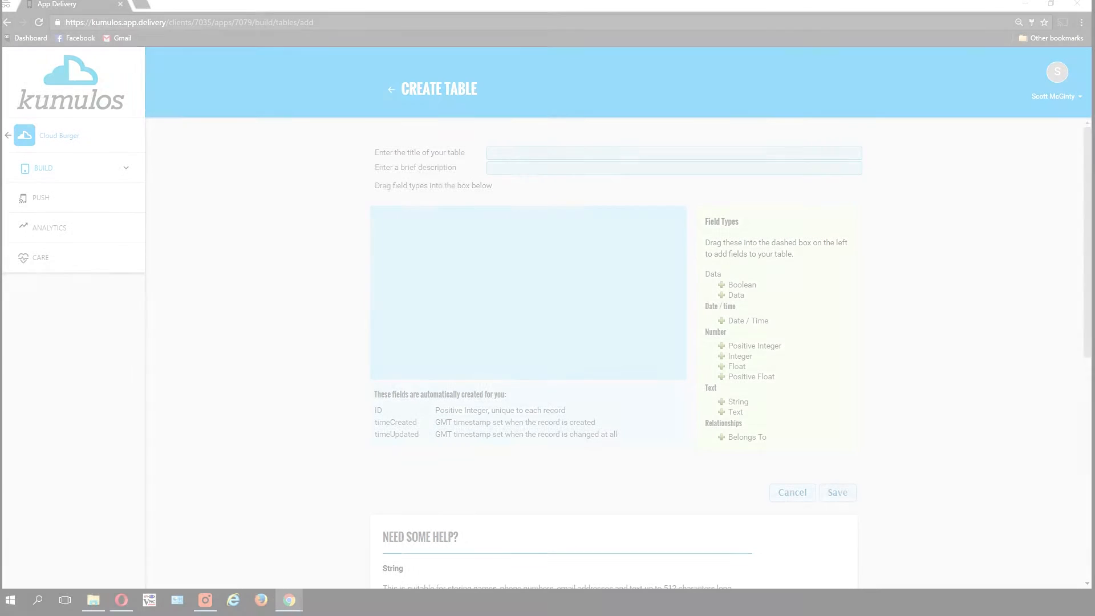
# - Title the new table Options and describe it as "Stores burger options"
pyautogui.write('Options')
pyautogui.press('Tab')
pyautogui.write('Stores burger options')
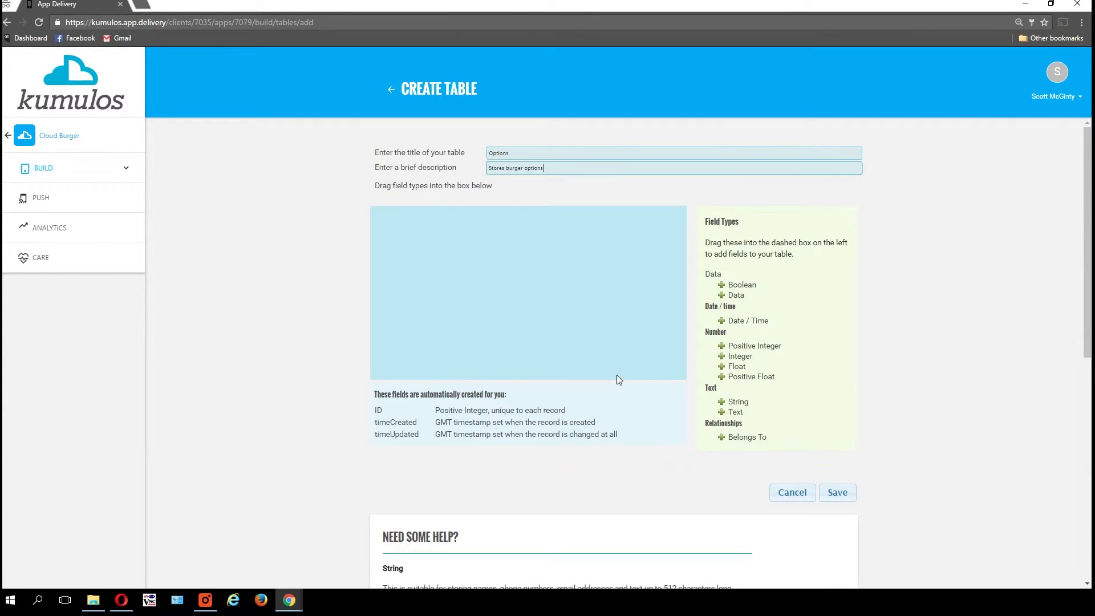
# - Add a string field named Title, a Float field named "Price per unit" and a further field from the Data types to Options
pyautogui.moveTo(746, 403); pyautogui.dragTo(493, 354)
pyautogui.write('Title')
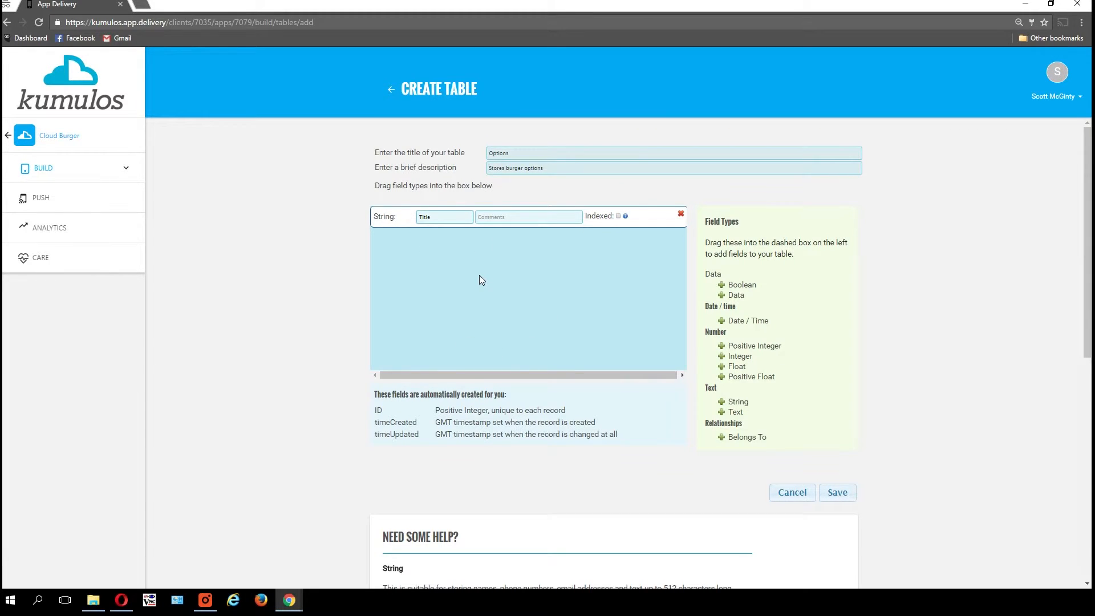
pyautogui.moveTo(745, 370); pyautogui.dragTo(464, 294)
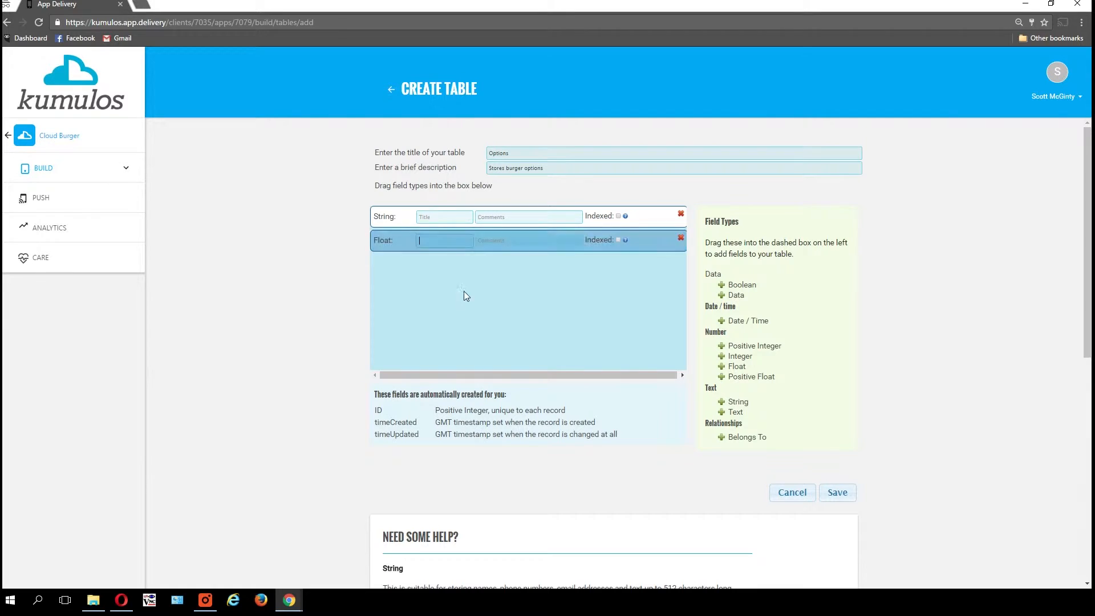
pyautogui.write('Price per unit')
pyautogui.click(753, 294)
pyautogui.moveTo(753, 293); pyautogui.dragTo(533, 298)
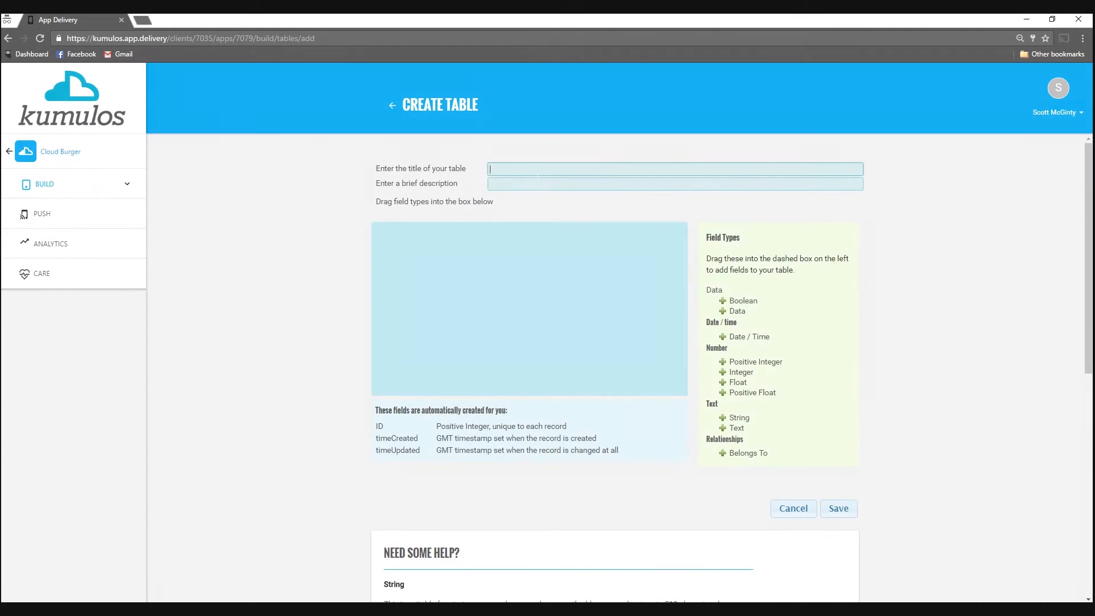
# - Title the new table Order Options and describe it as "Links orders to options"
pyautogui.write('O')
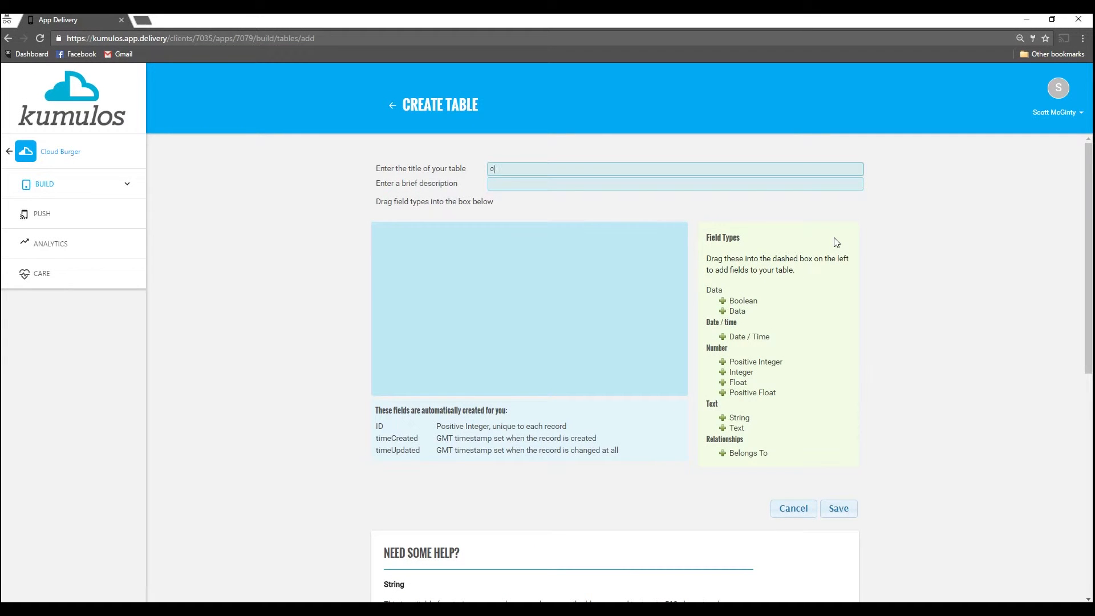
pyautogui.write('rder Options')
pyautogui.press('Tab')
pyautogui.write('Links ')
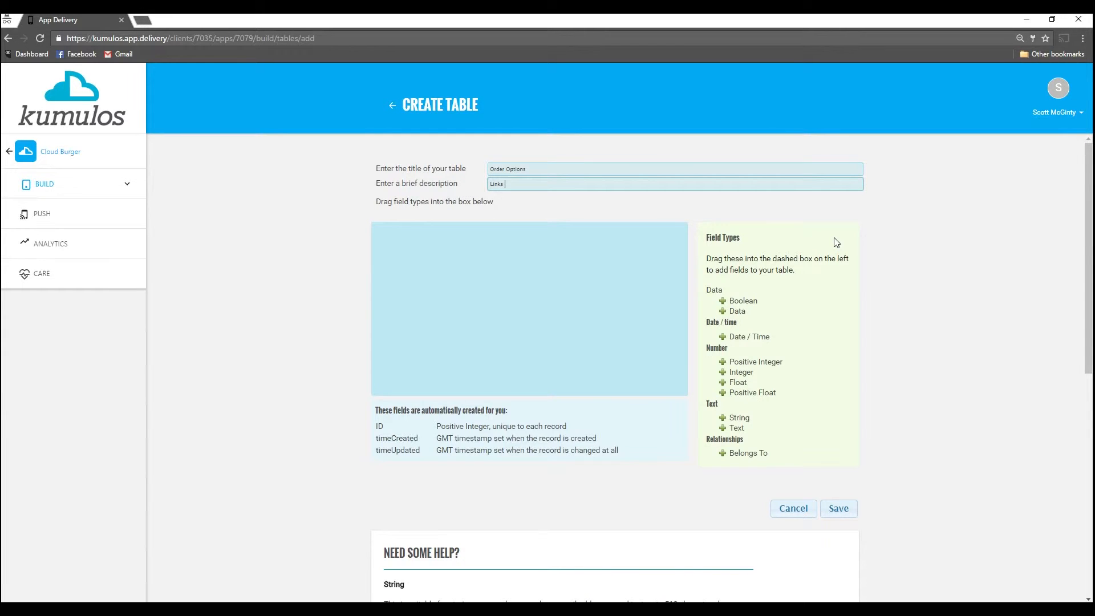
pyautogui.write('orders to options')
# - Relate Order Options to Orders with ends named order and options, add a second Belongs To relationship, and save the table
pyautogui.moveTo(760, 454); pyautogui.dragTo(552, 308)
pyautogui.click(406, 254)
pyautogui.write('order')
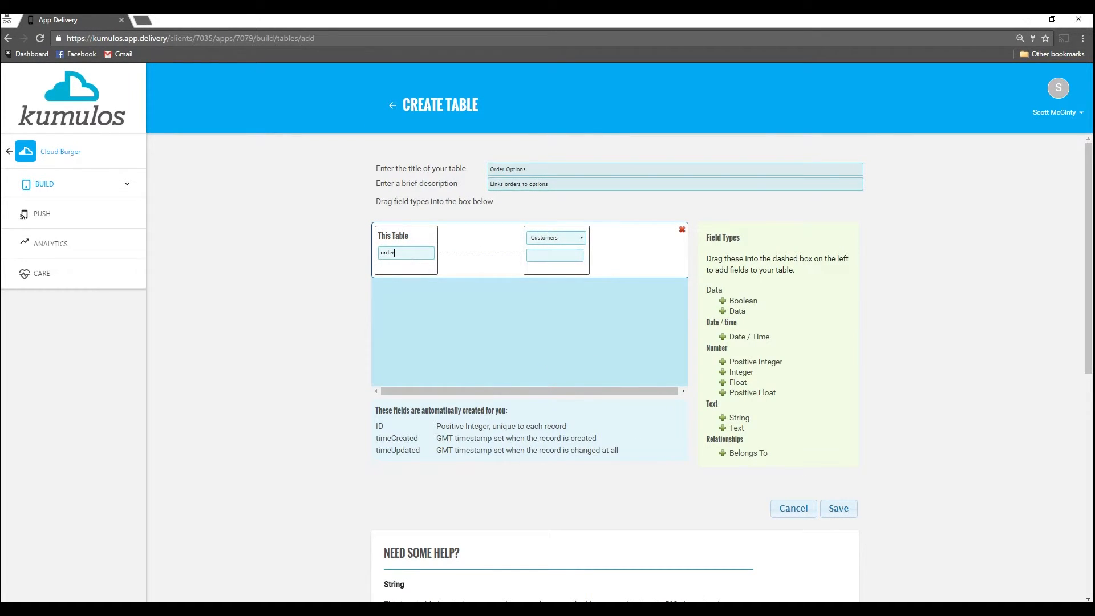
pyautogui.click(565, 237)
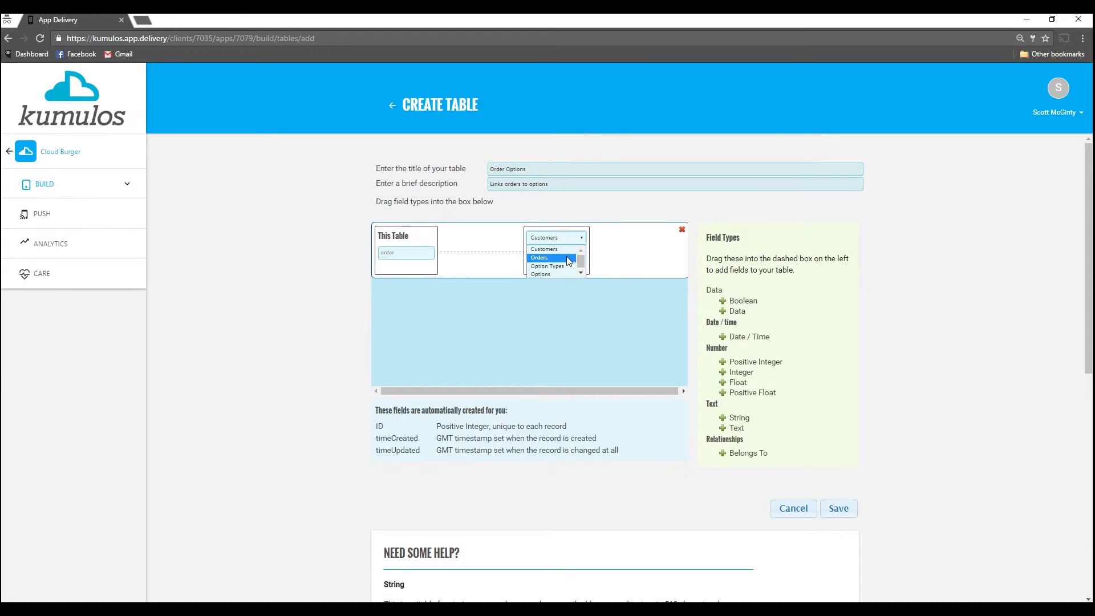
pyautogui.click(547, 258)
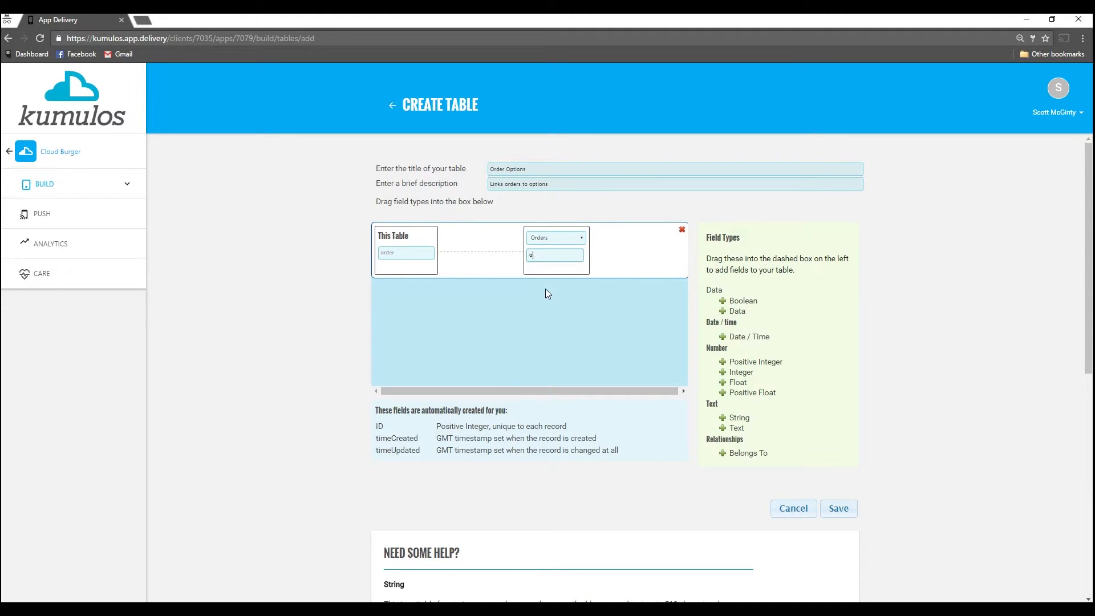
pyautogui.write('options')
pyautogui.moveTo(741, 453); pyautogui.dragTo(444, 331)
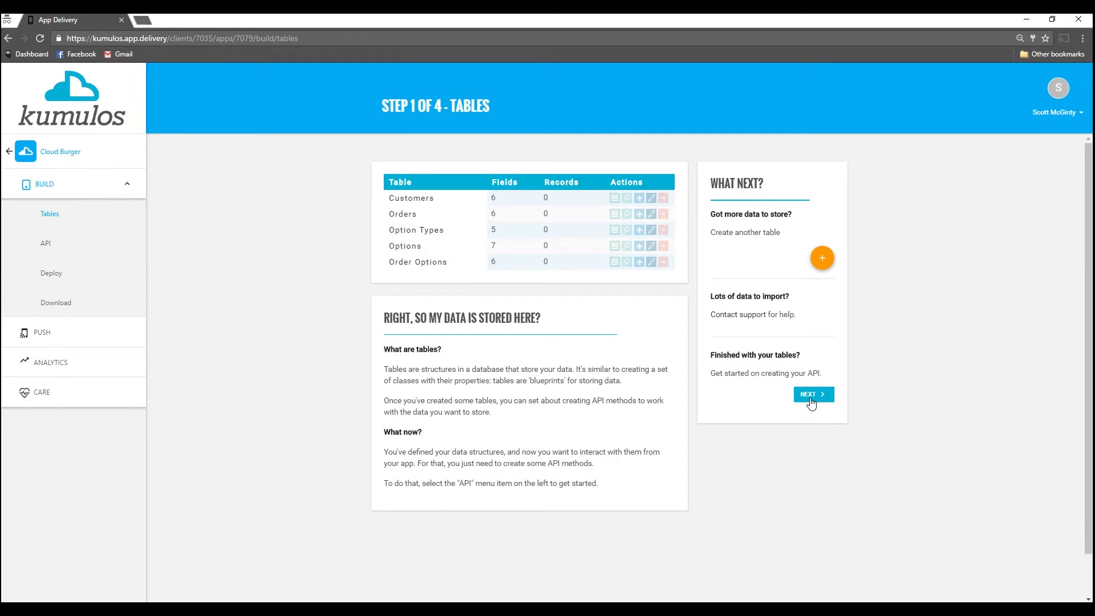
# - Proceed to the API stage and start a method titled Create Customer on the Customers table
pyautogui.click(812, 394)
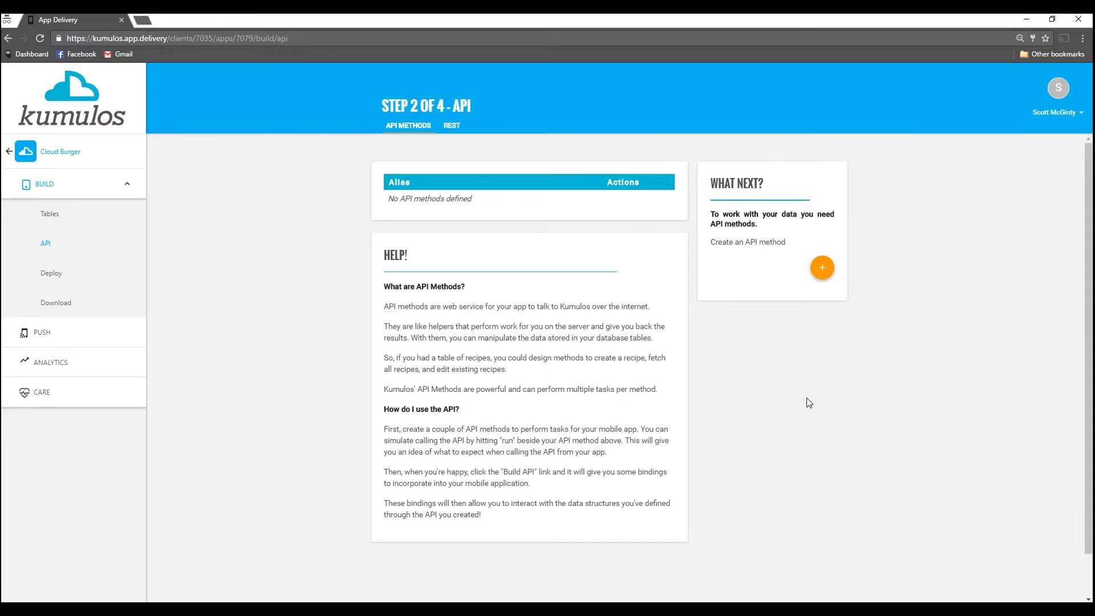
pyautogui.click(826, 274)
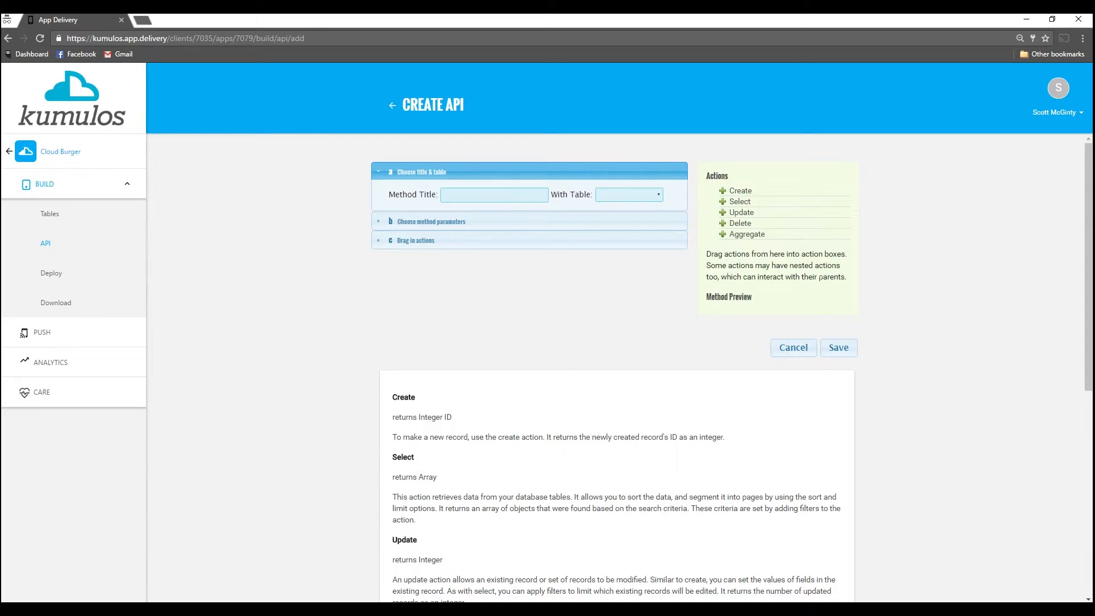
pyautogui.write('Create Customer')
pyautogui.click(642, 190)
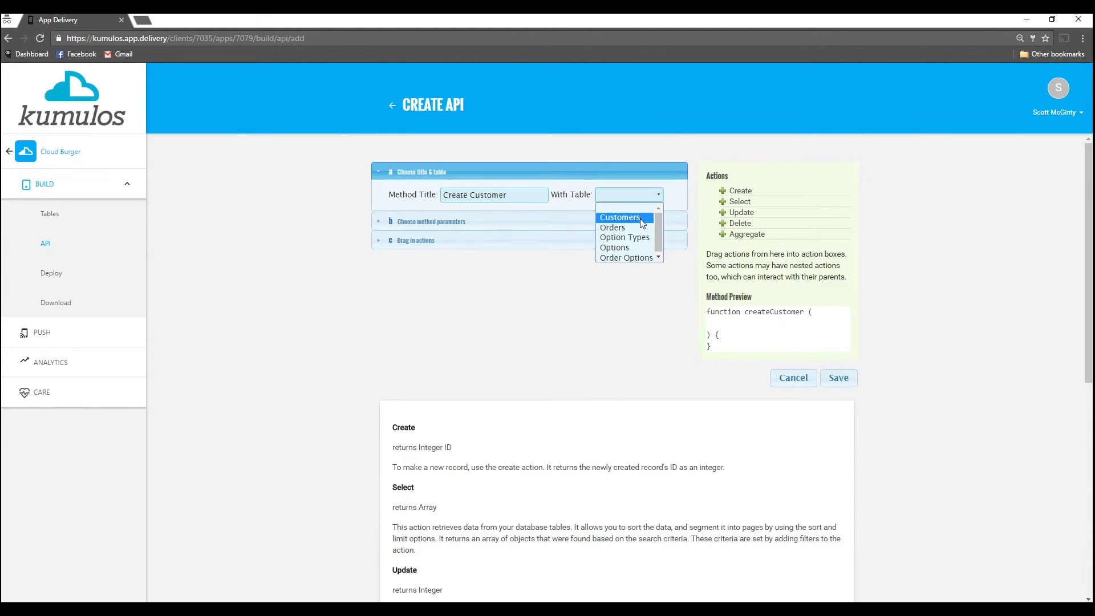
pyautogui.click(620, 217)
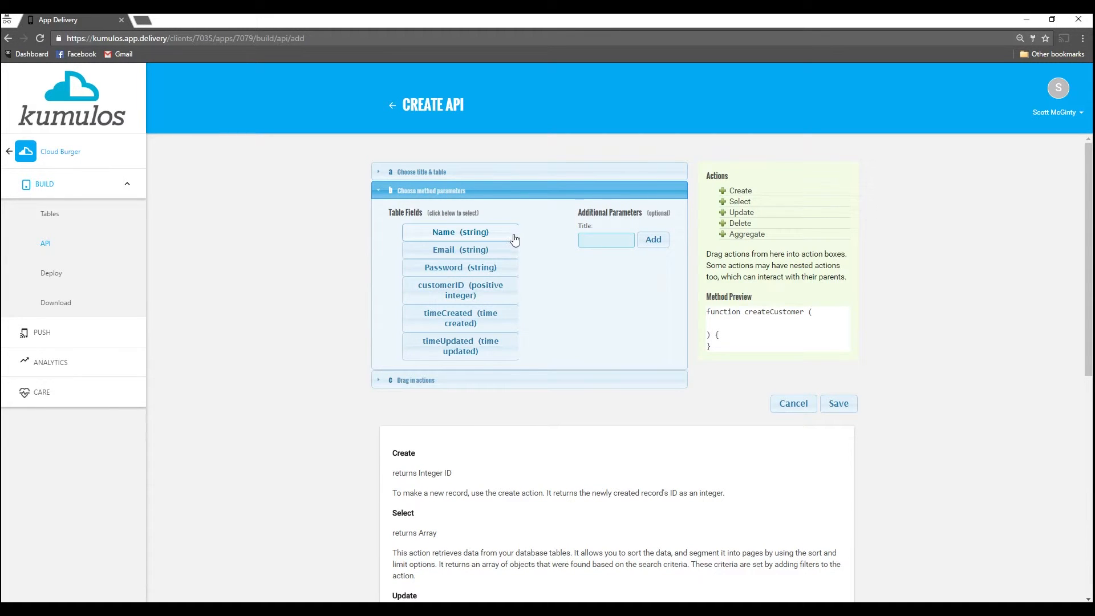
# - Give the method Name, Email and Password as parameters plus a Create action, and save it
pyautogui.click(507, 237)
pyautogui.click(507, 251)
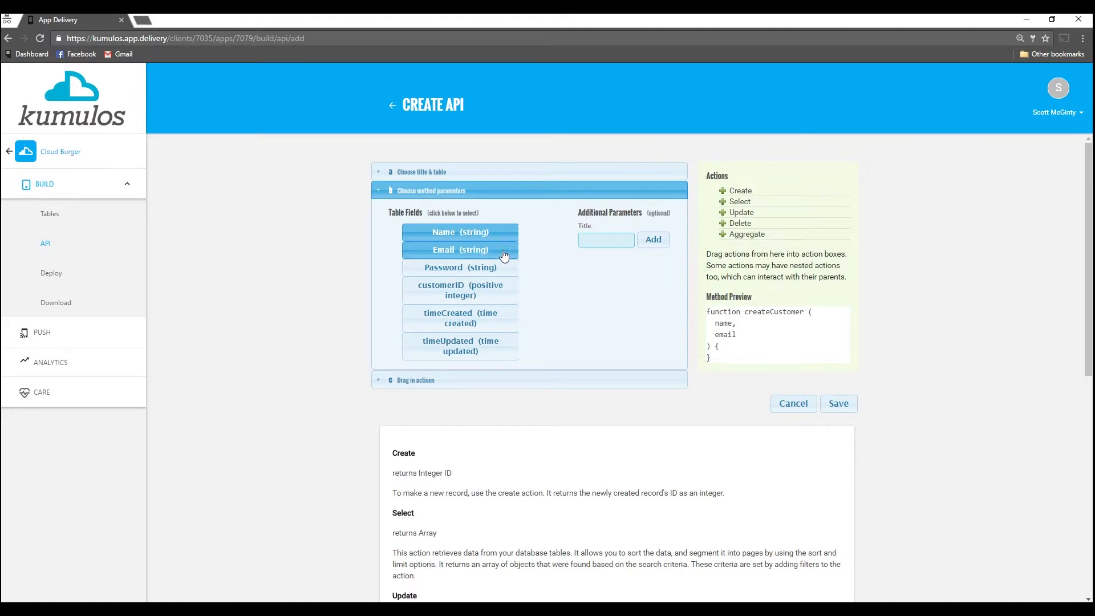
pyautogui.click(509, 268)
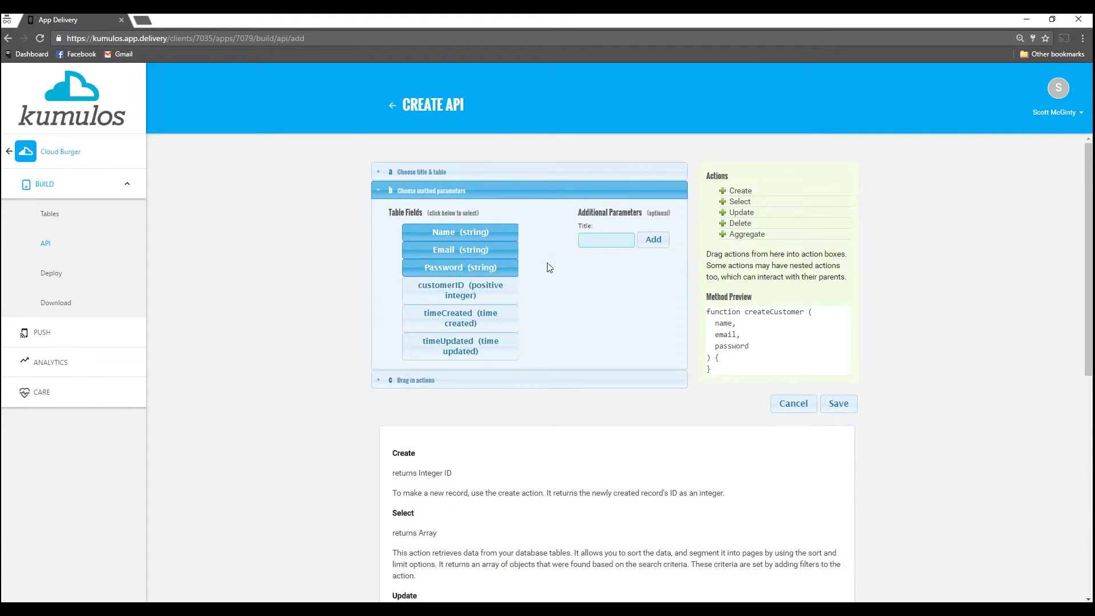
pyautogui.moveTo(756, 197); pyautogui.dragTo(536, 242)
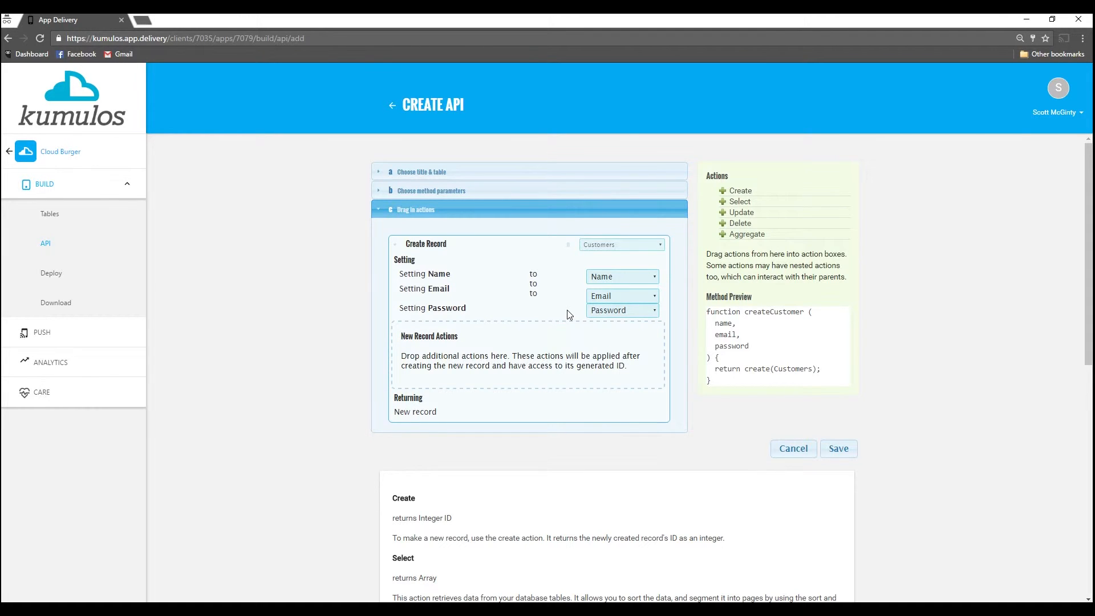
pyautogui.click(839, 449)
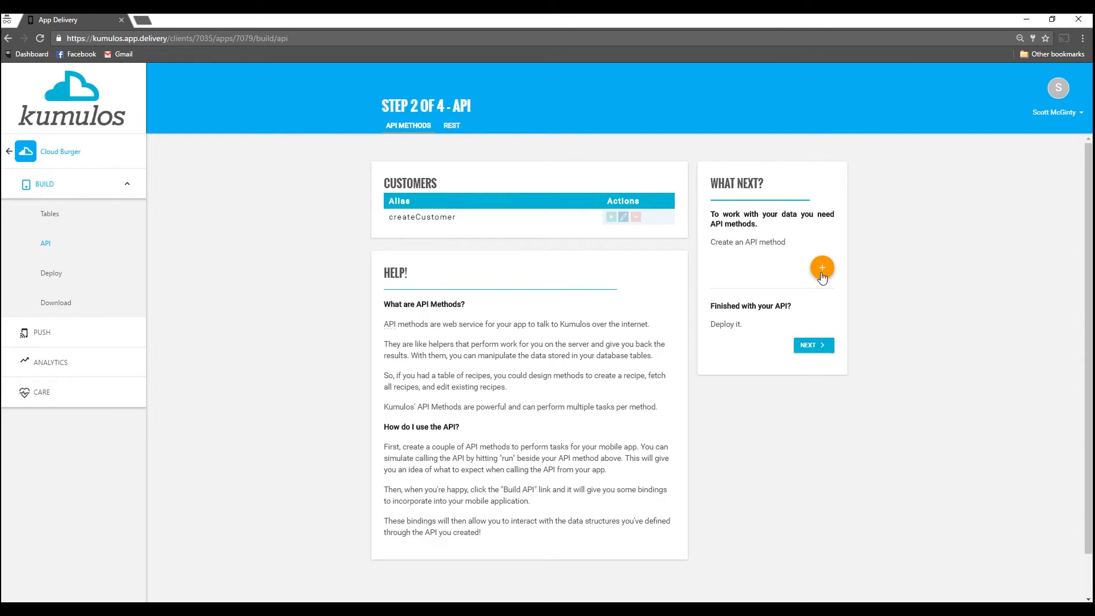
# - Start a new API method titled Customer Login on the Customers table with Email and Password as parameters
pyautogui.click(822, 269)
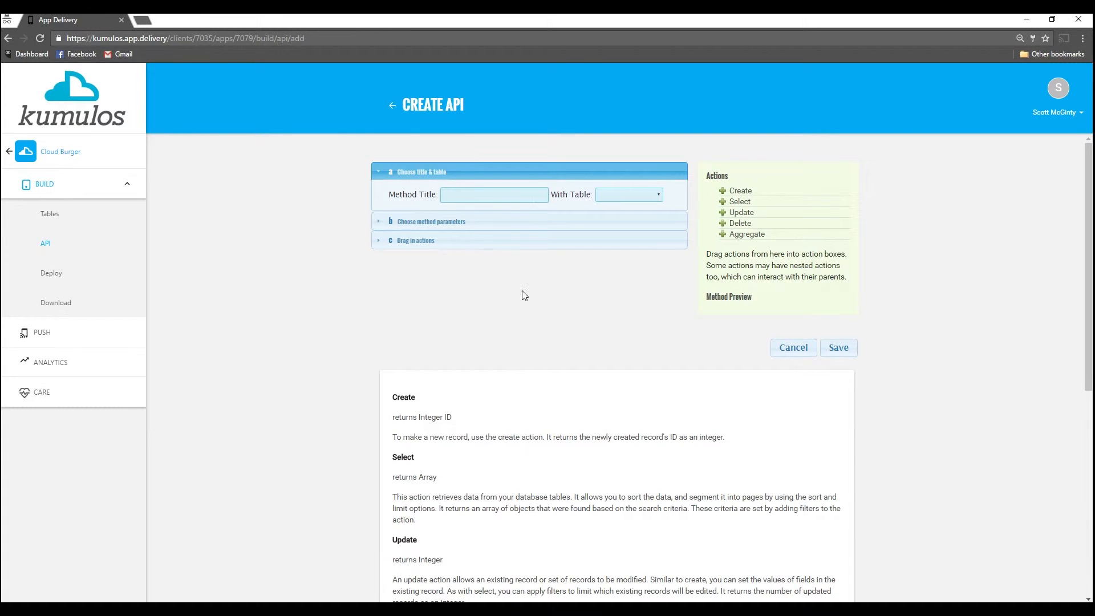
pyautogui.write('Customer Log')
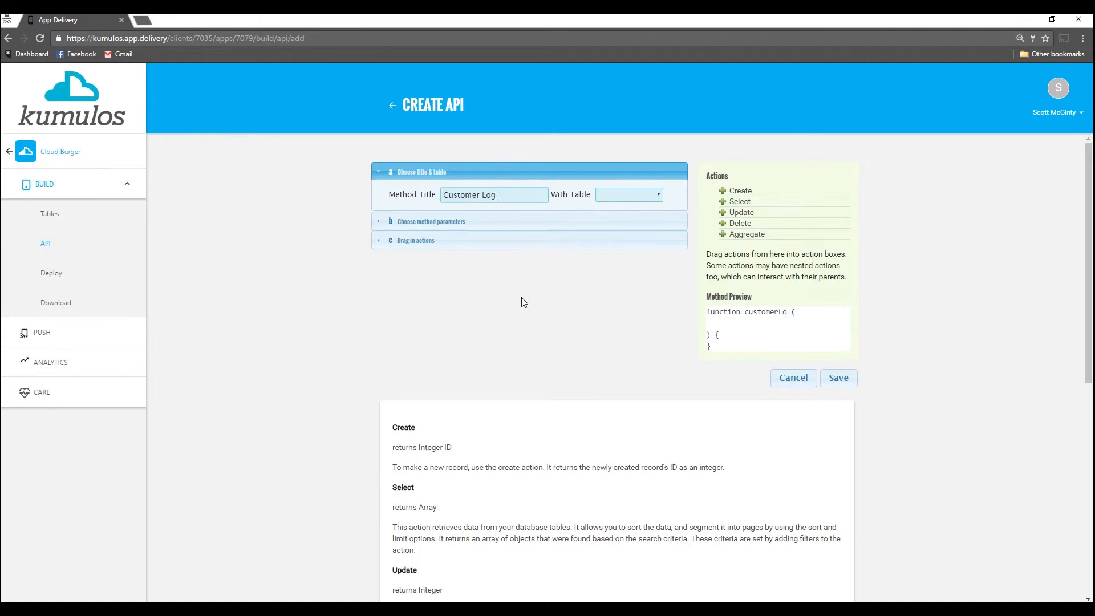
pyautogui.write('in')
pyautogui.click(609, 195)
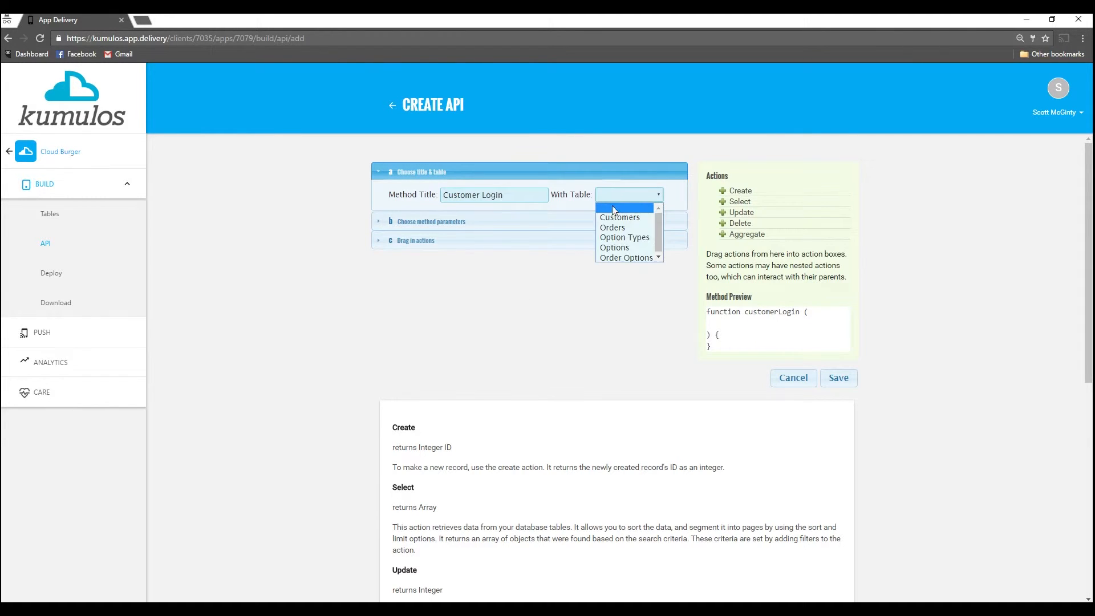
pyautogui.click(614, 216)
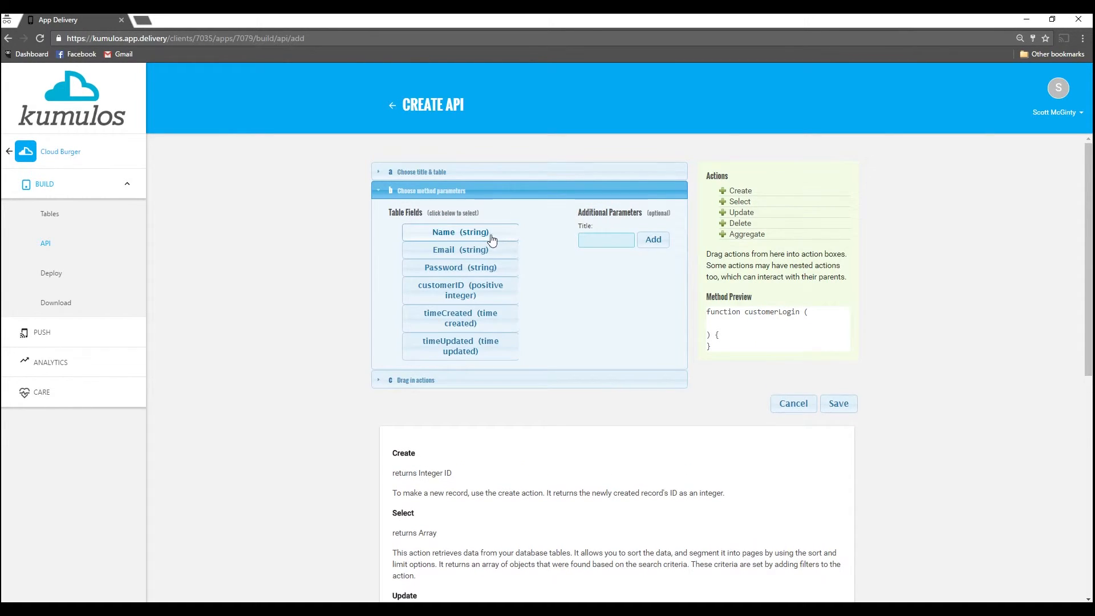
pyautogui.click(485, 251)
pyautogui.click(487, 270)
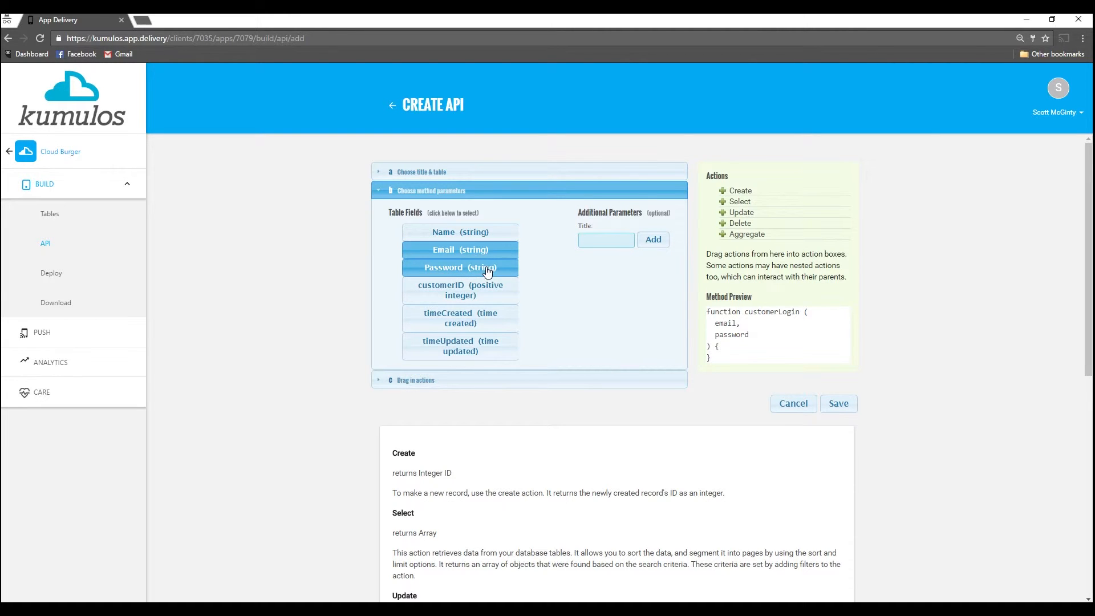
# - Add a Select action filtered so that Email equals the Email parameter and Password equals the Password parameter
pyautogui.moveTo(750, 206); pyautogui.dragTo(514, 245)
pyautogui.click(457, 260)
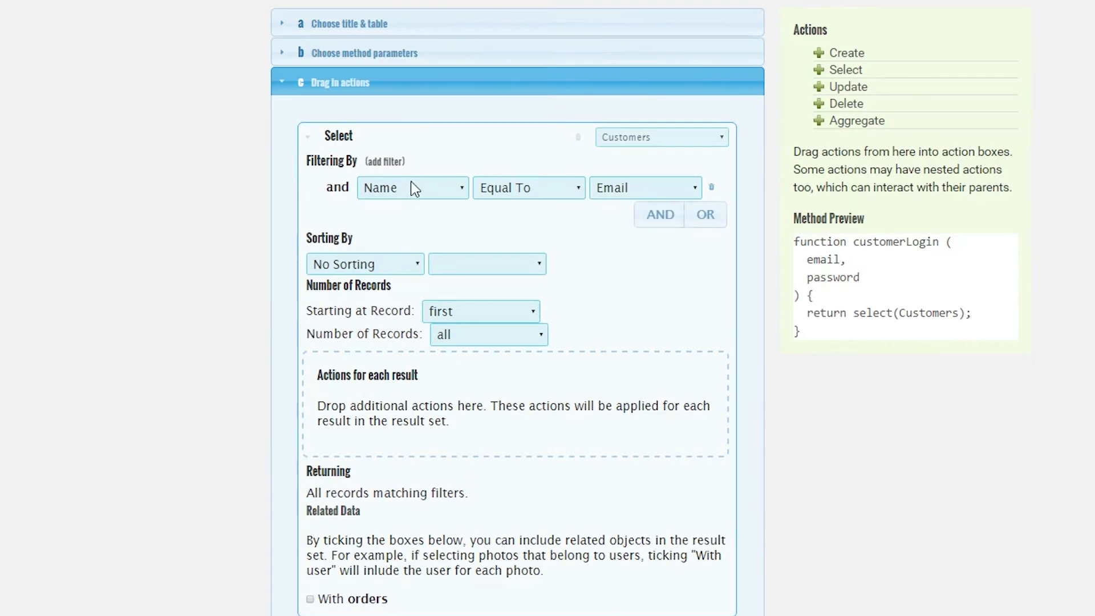
pyautogui.click(412, 186)
pyautogui.click(407, 222)
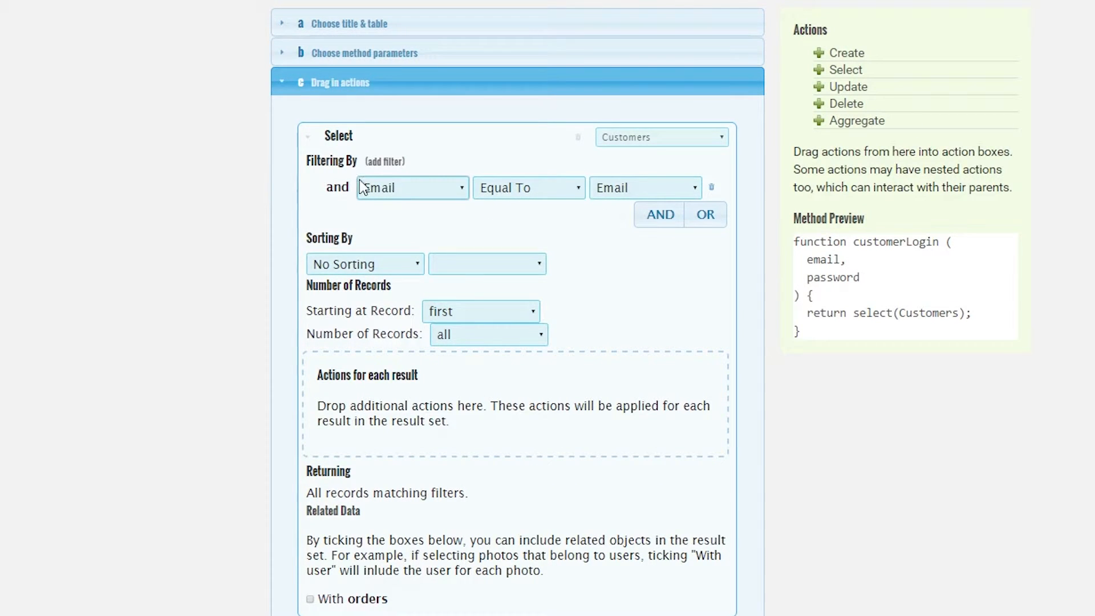
pyautogui.click(385, 162)
pyautogui.click(427, 211)
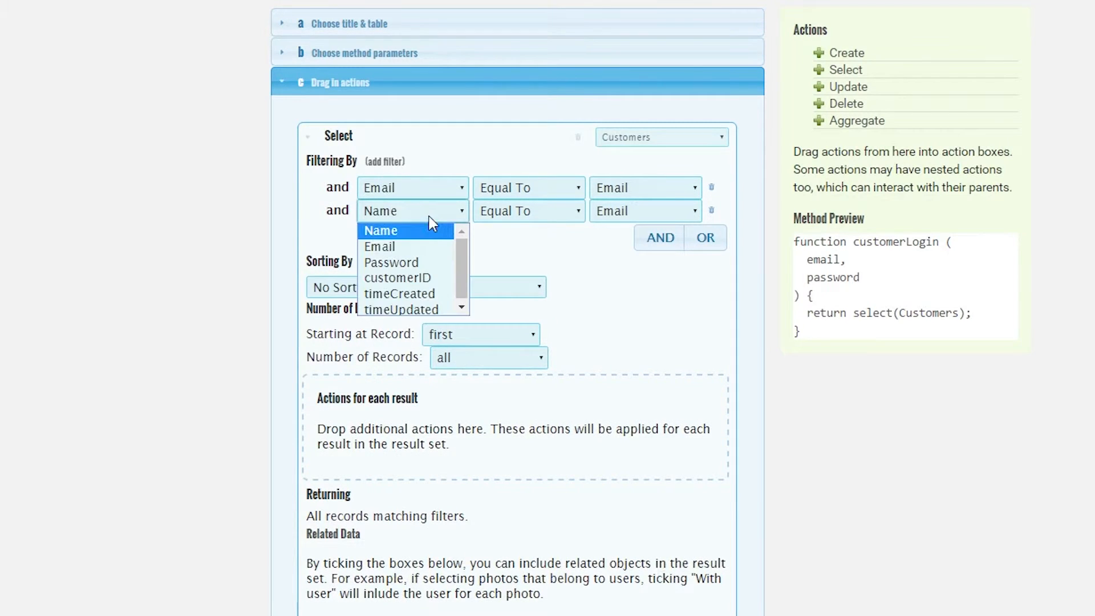
pyautogui.click(427, 263)
pyautogui.click(636, 213)
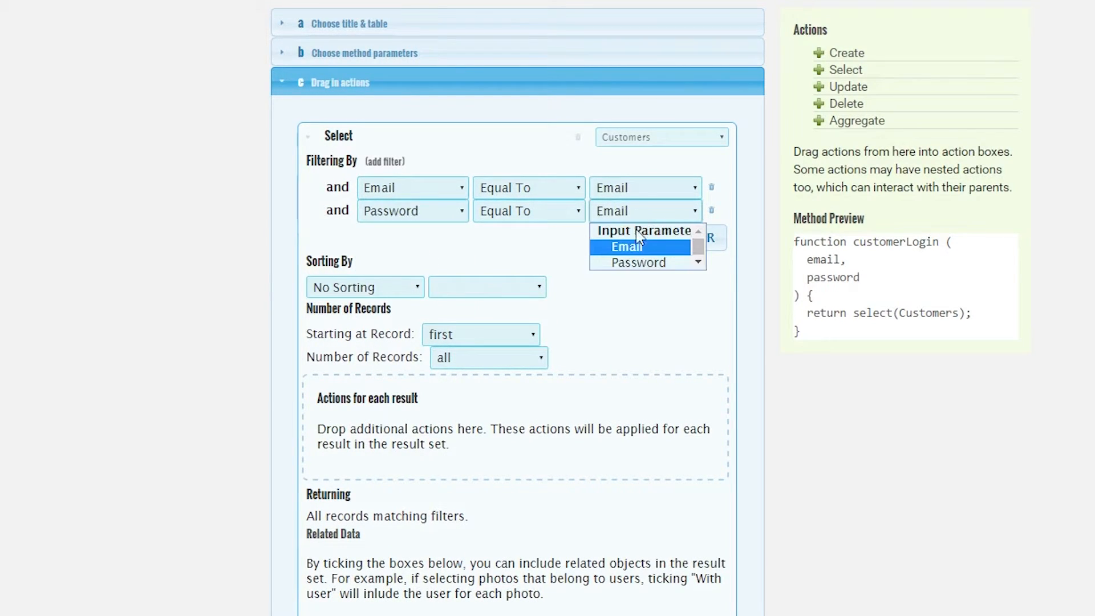
pyautogui.click(641, 261)
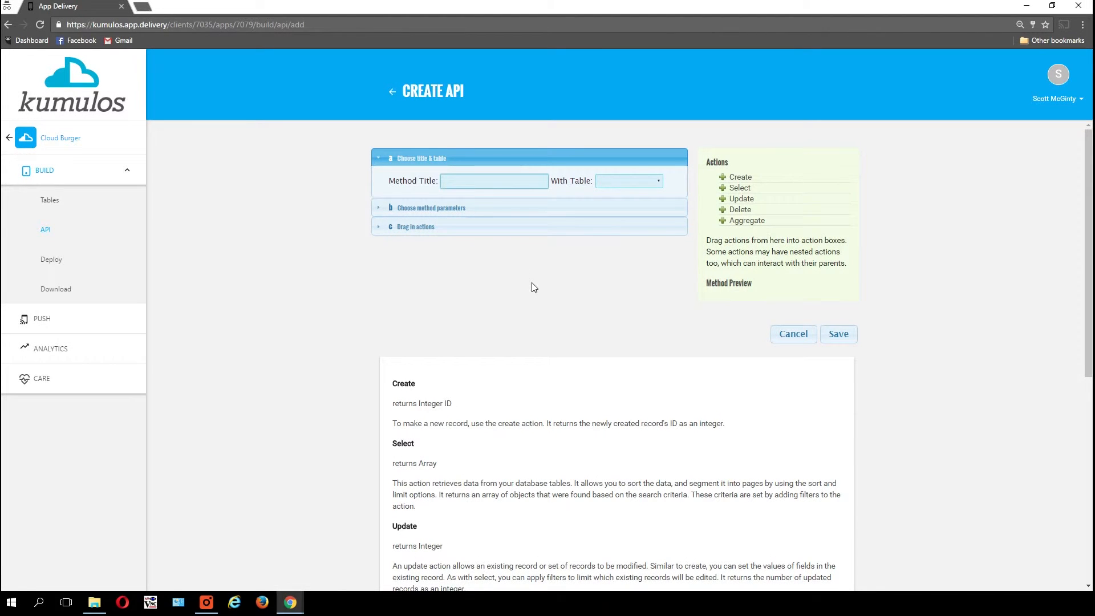
# - Title the new method Get Option Types With Options on the Option Types table and add a Select action
pyautogui.write('Get Option Types With Opti')
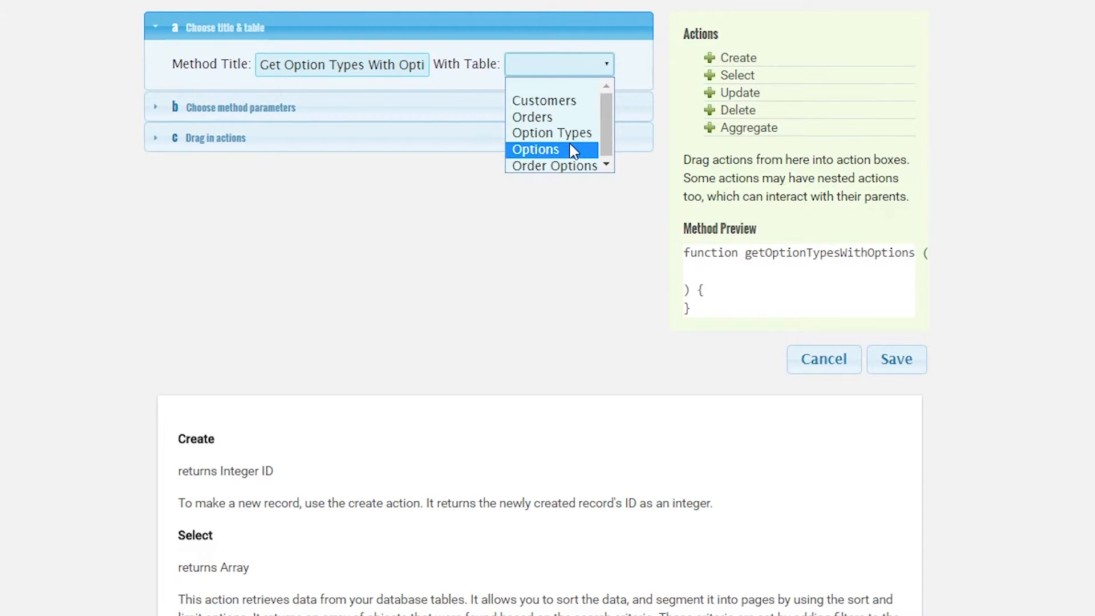
pyautogui.click(574, 148)
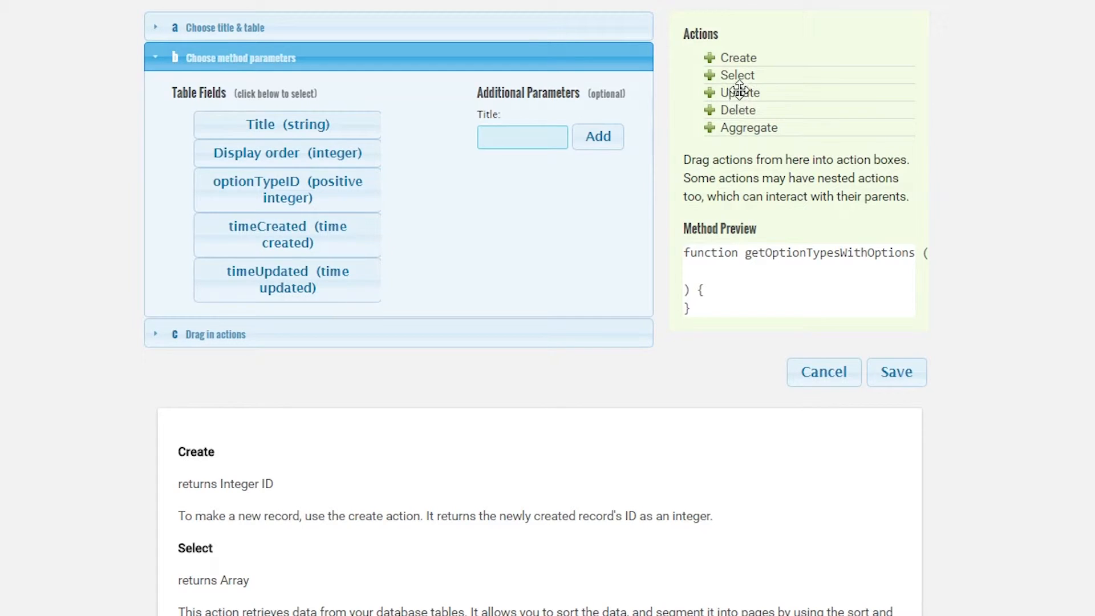
pyautogui.moveTo(736, 75); pyautogui.dragTo(315, 137)
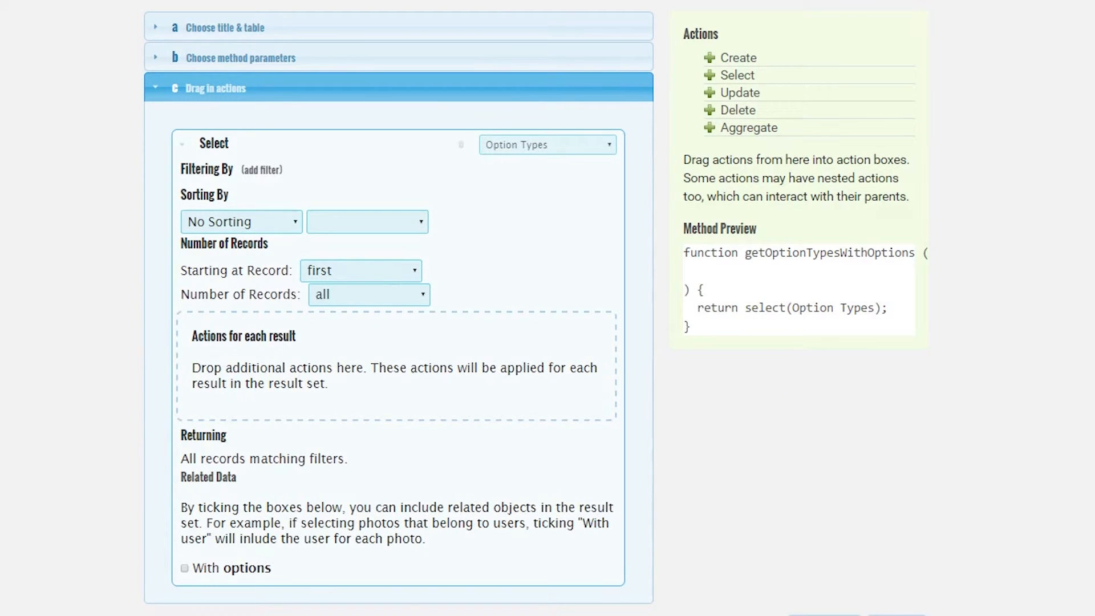
# - Sort the selected records by Display order, ascending, and include the related options in the results
pyautogui.click(242, 225)
pyautogui.click(228, 274)
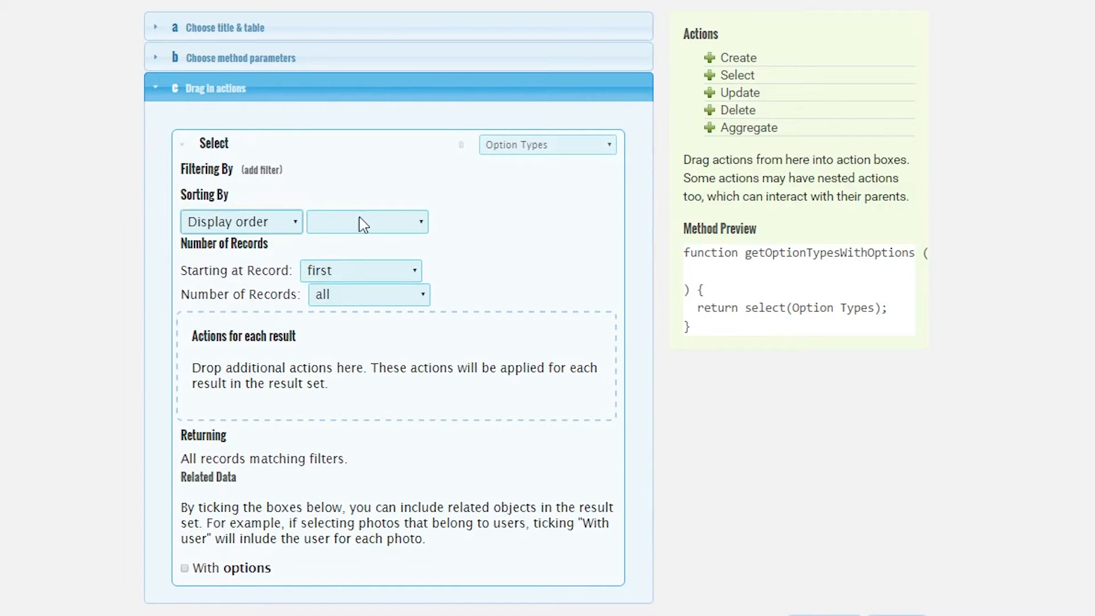
pyautogui.click(359, 222)
pyautogui.click(354, 258)
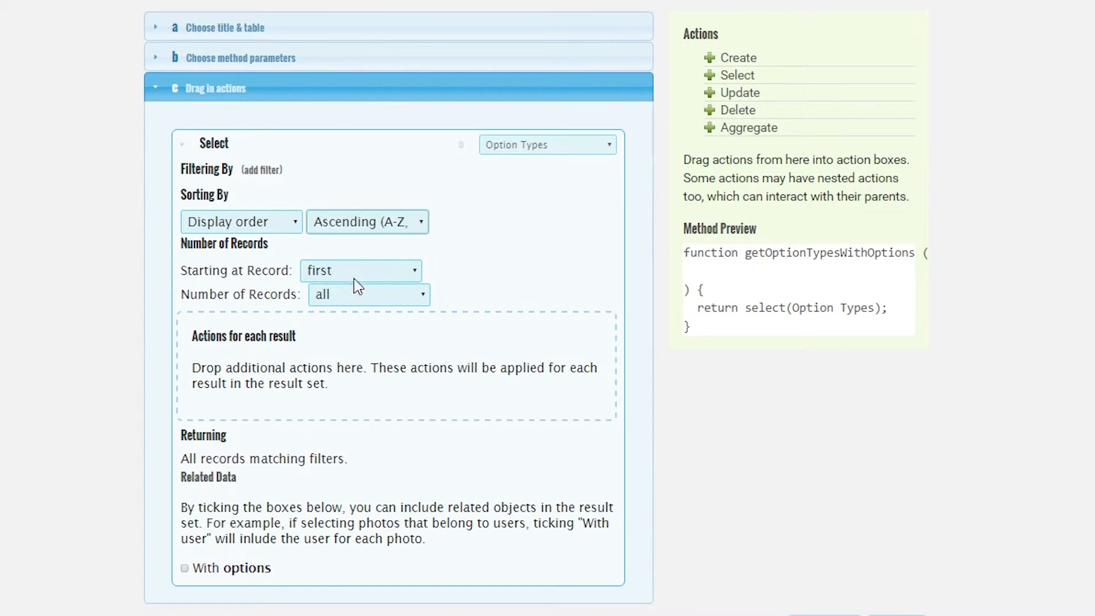
pyautogui.click(186, 569)
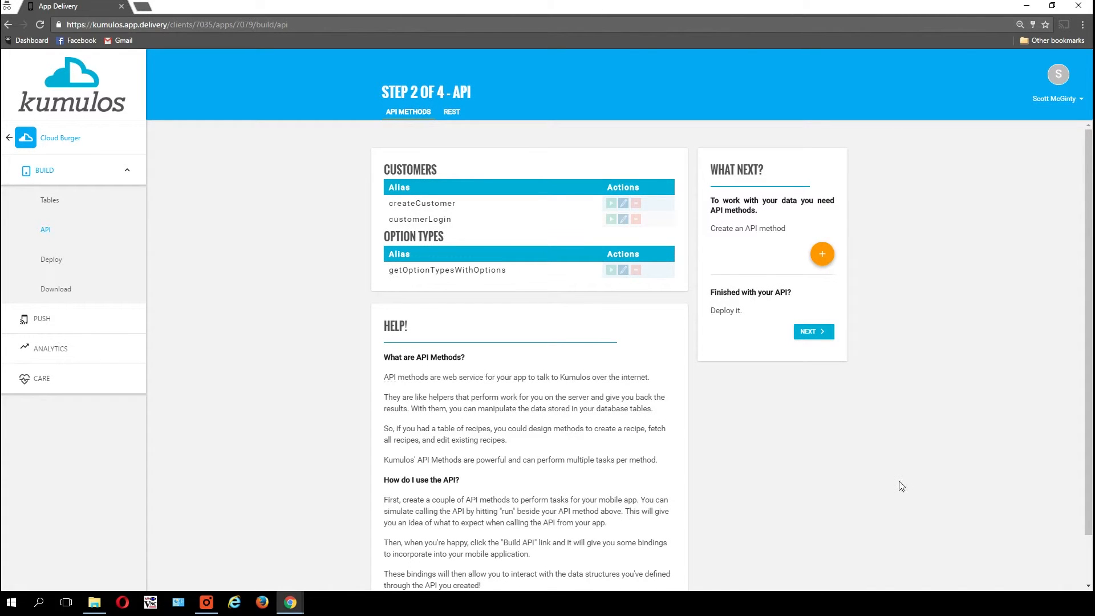
# - Start another API method titled Create Order on the Orders table
pyautogui.click(822, 254)
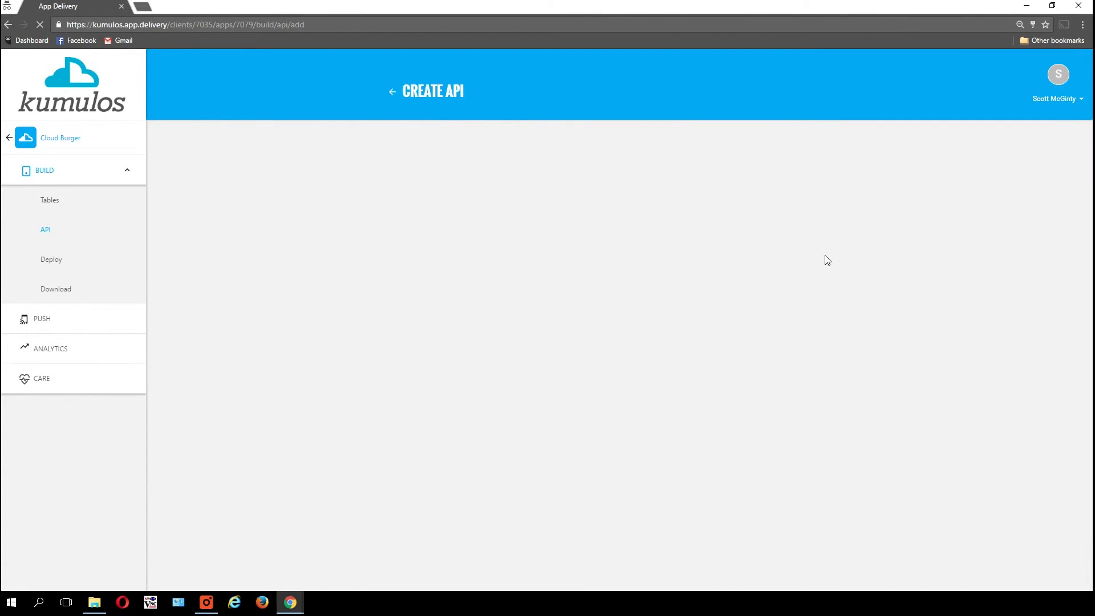
pyautogui.click(492, 181)
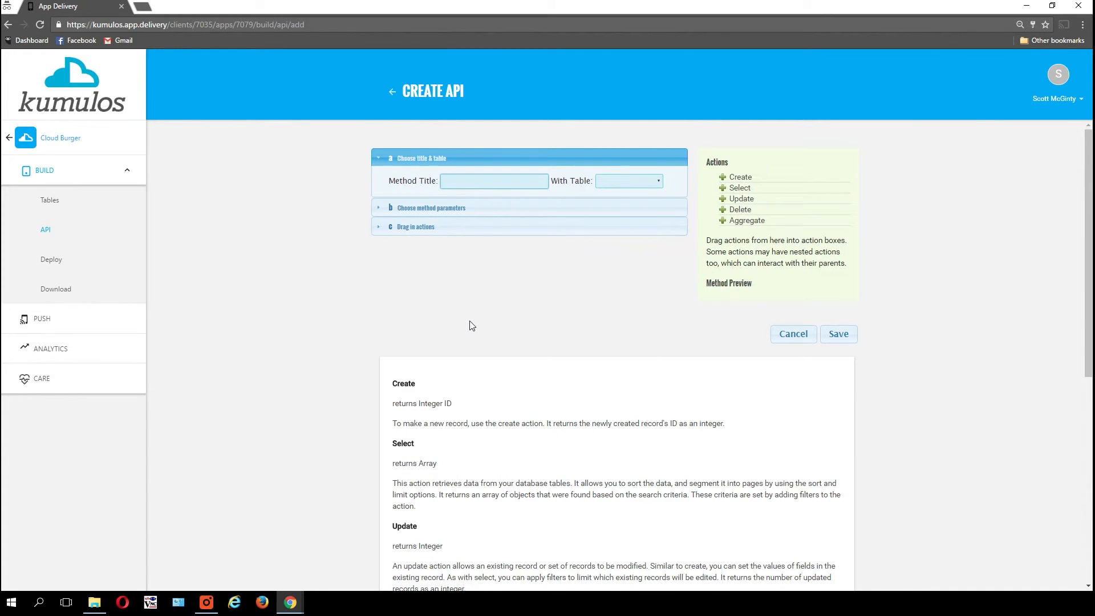
pyautogui.write('Create Or')
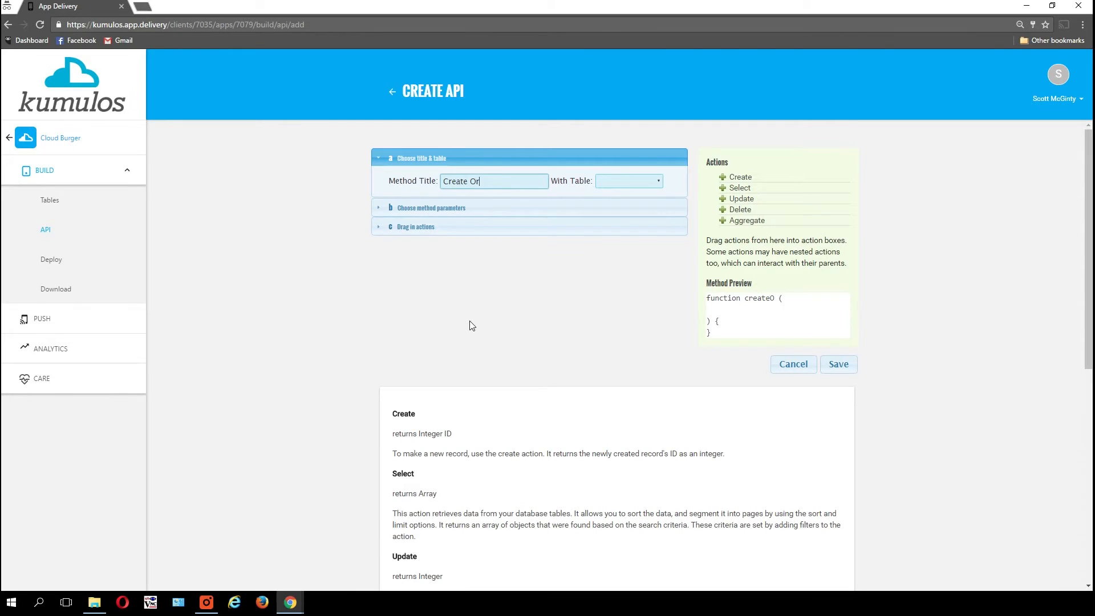
pyautogui.write('der')
pyautogui.click(629, 184)
pyautogui.click(613, 214)
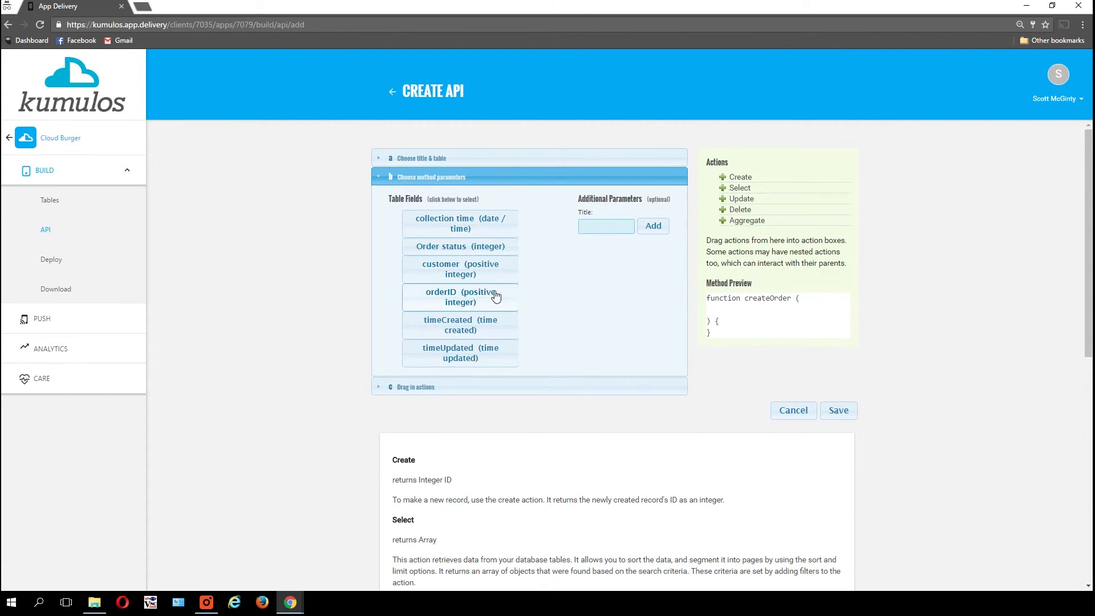
# - Give Create Order the collection time, Order status and customer parameters plus a Create action, and save it
pyautogui.click(480, 230)
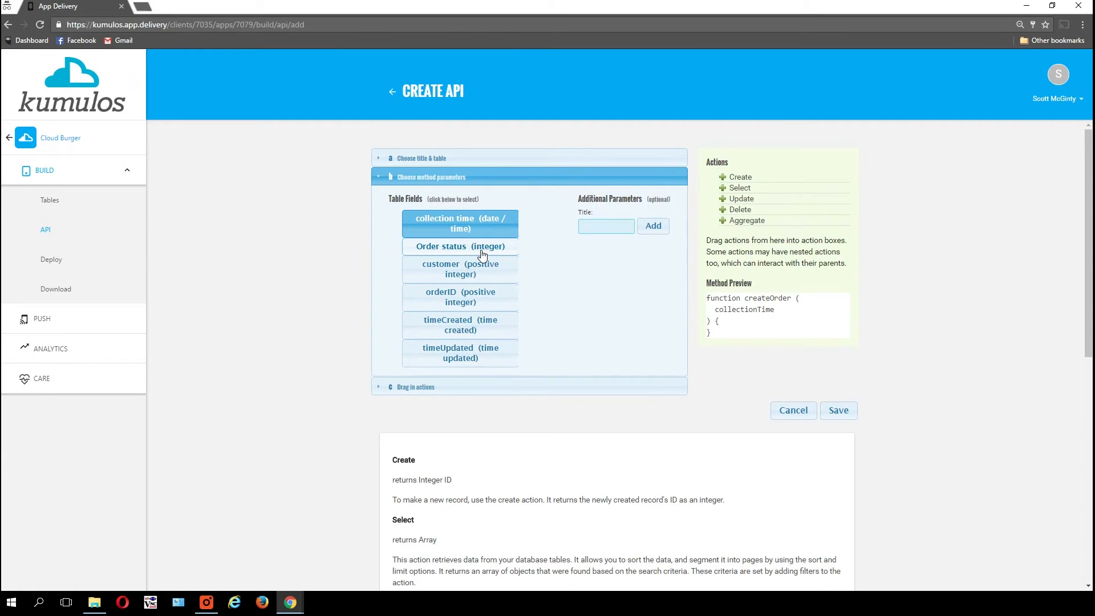
pyautogui.click(481, 254)
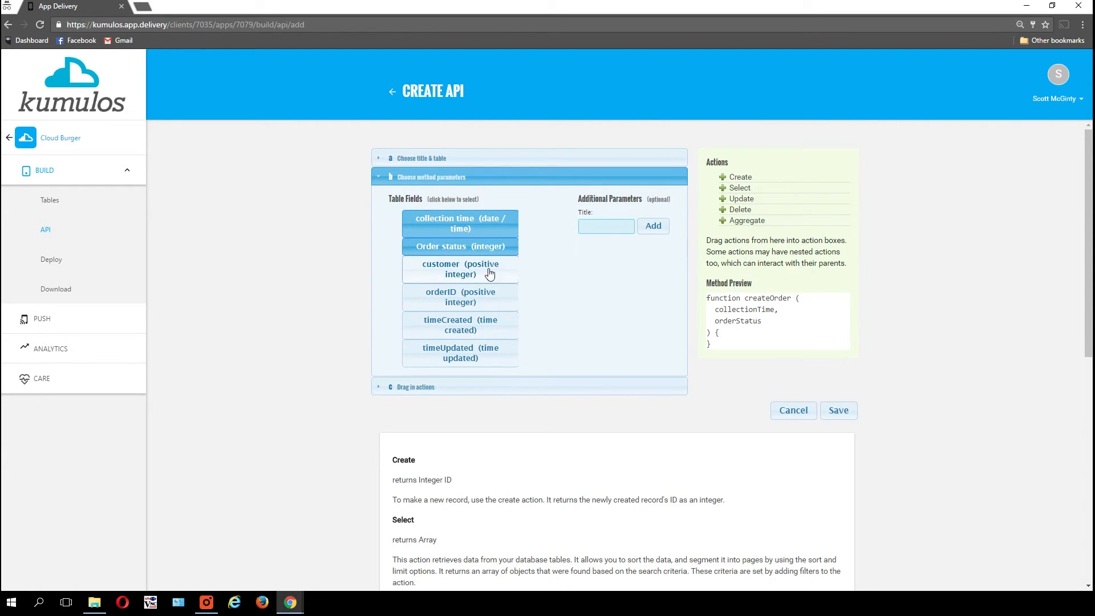
pyautogui.click(493, 278)
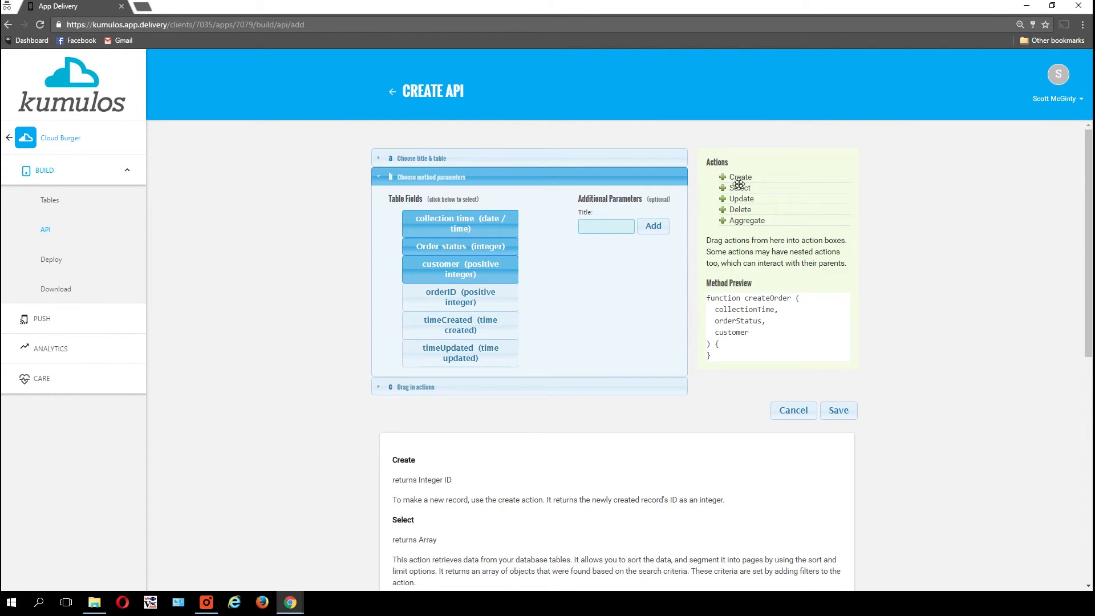
pyautogui.moveTo(741, 180); pyautogui.dragTo(490, 225)
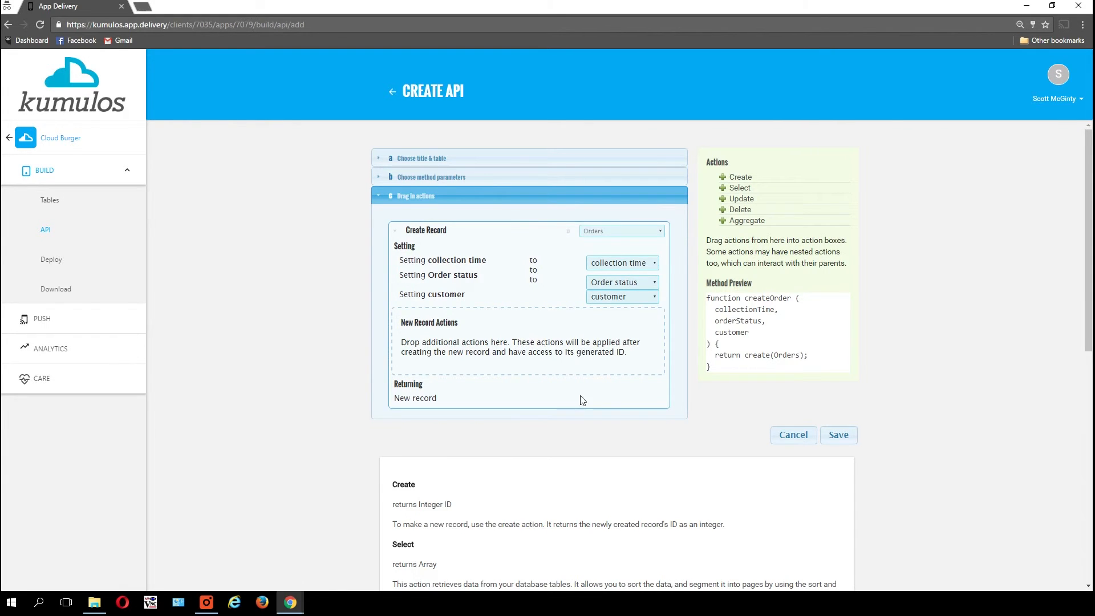
pyautogui.click(839, 434)
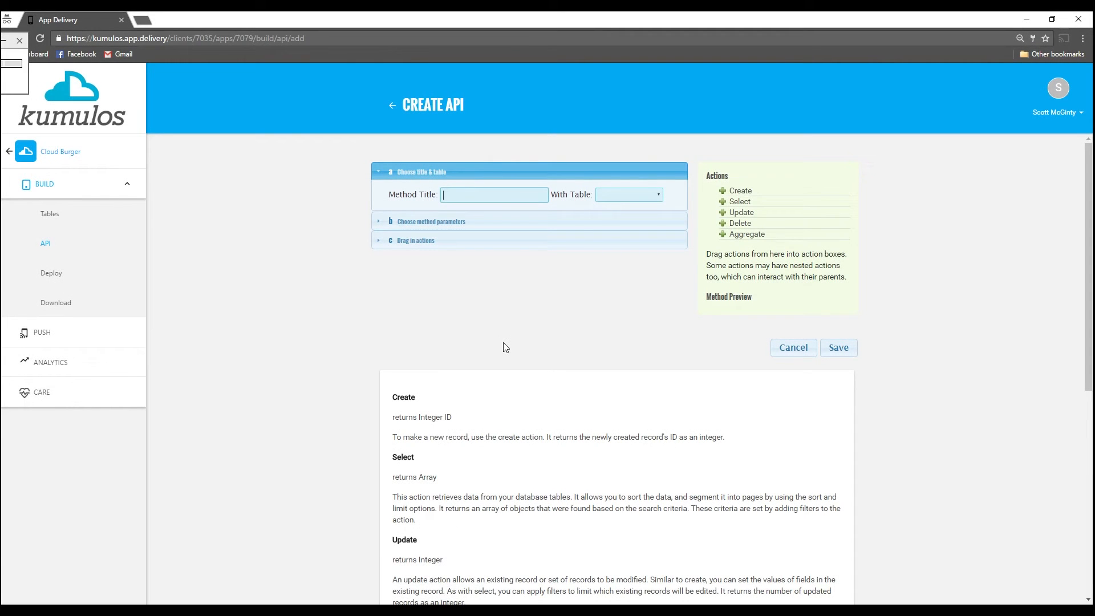
# - Title the new method Add Option to Order and base it on the Order Options table
pyautogui.write('Add ')
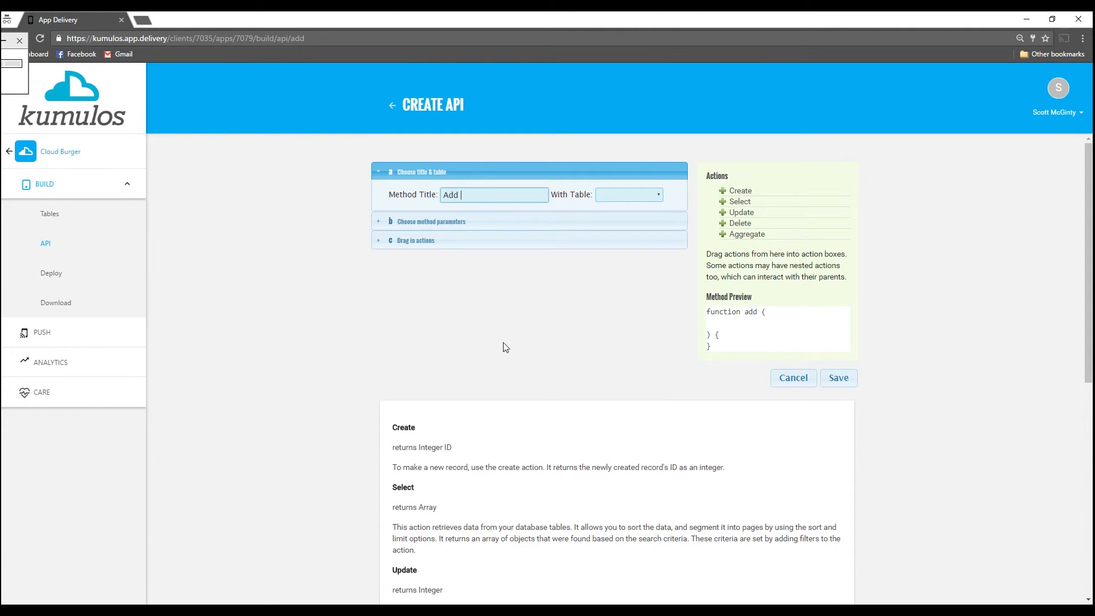
pyautogui.write('Option to Order')
pyautogui.click(641, 187)
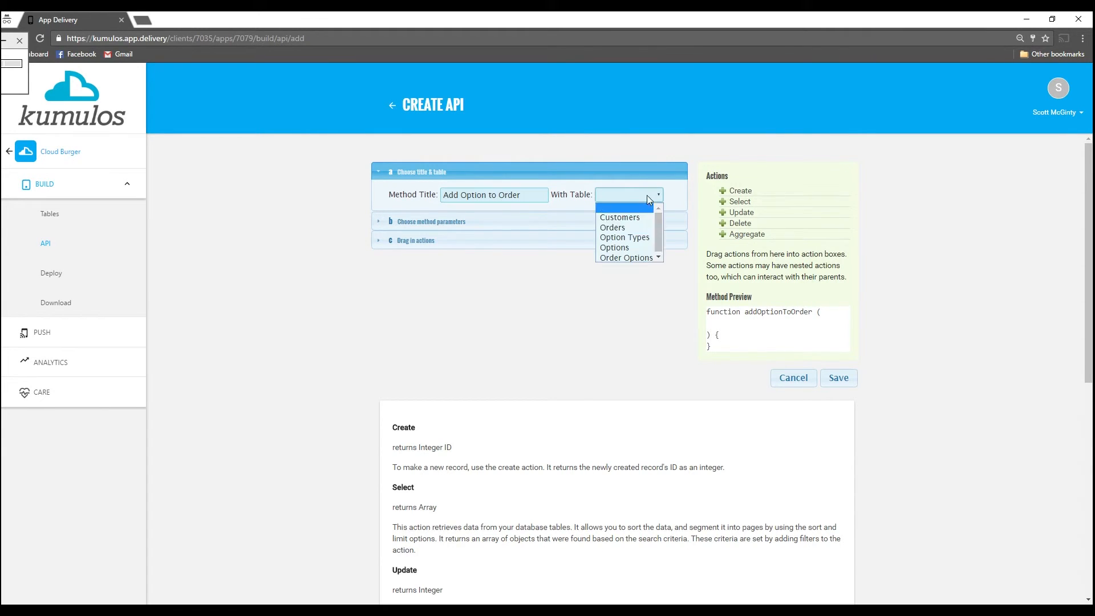
pyautogui.click(642, 256)
# - Give Add Option to Order the Quantity, order and option parameters plus a Create action, and save it
pyautogui.click(499, 236)
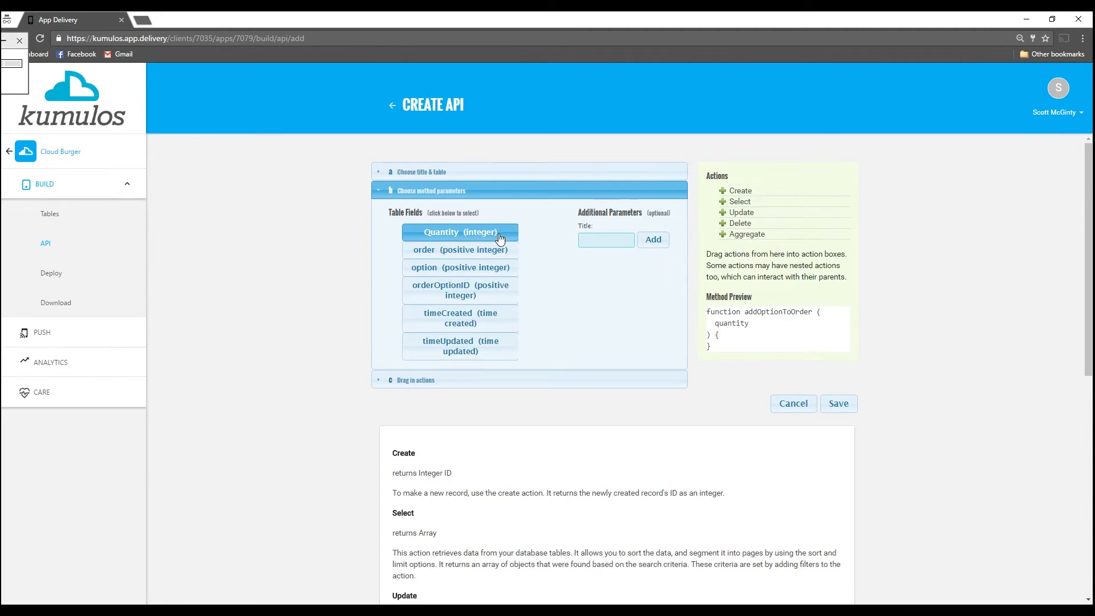
pyautogui.click(496, 251)
pyautogui.click(493, 270)
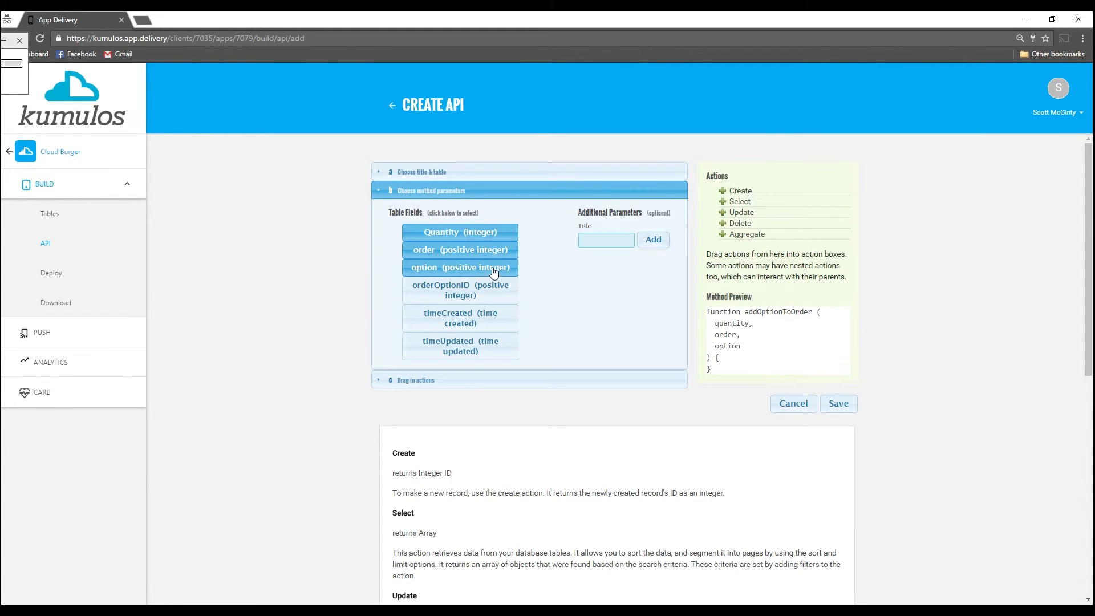
pyautogui.moveTo(747, 194); pyautogui.dragTo(507, 236)
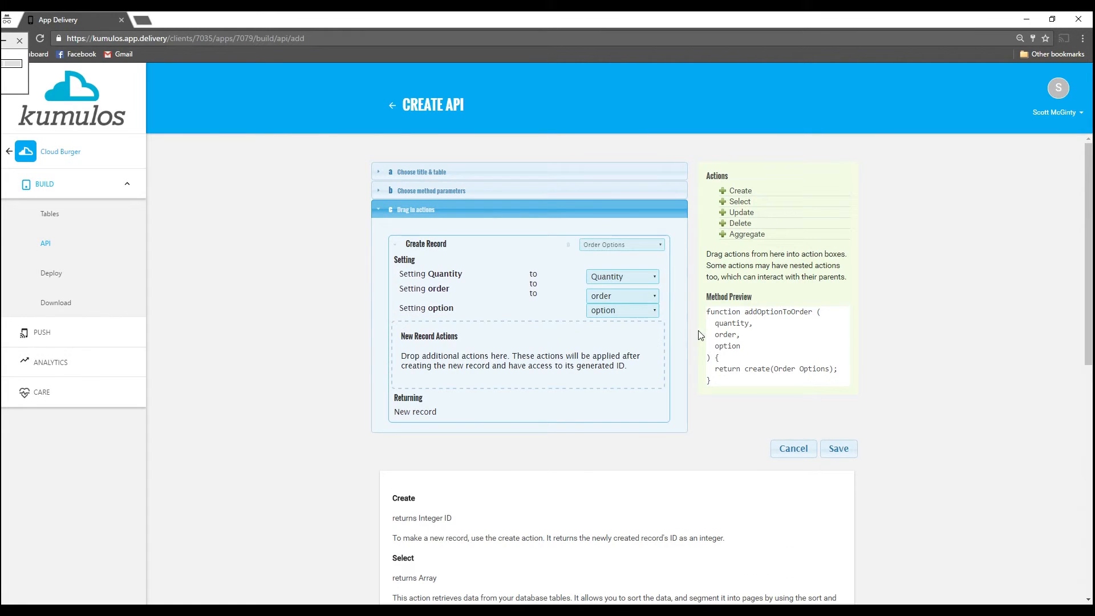
pyautogui.click(840, 451)
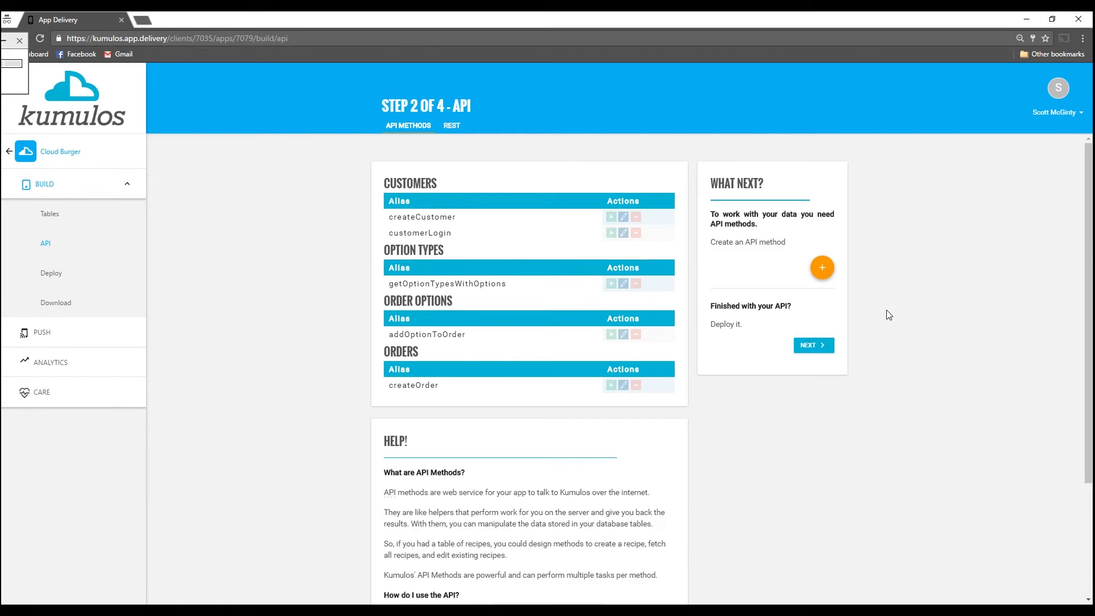
# - Proceed to the deployment stage and deploy the API for the iOS Obj-C platform
pyautogui.click(814, 346)
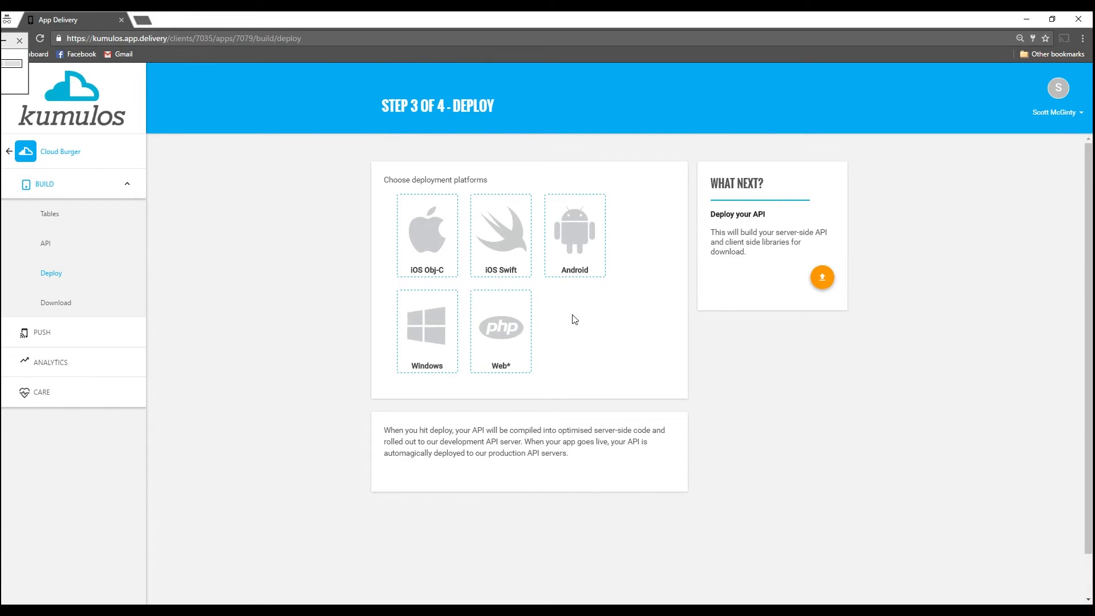
pyautogui.click(438, 261)
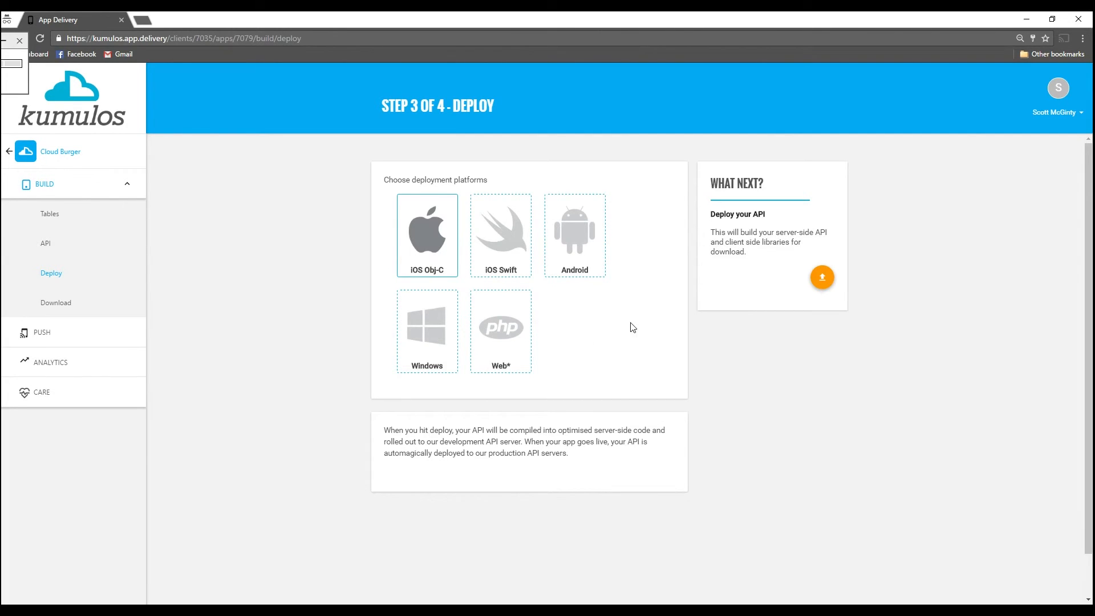
pyautogui.click(828, 279)
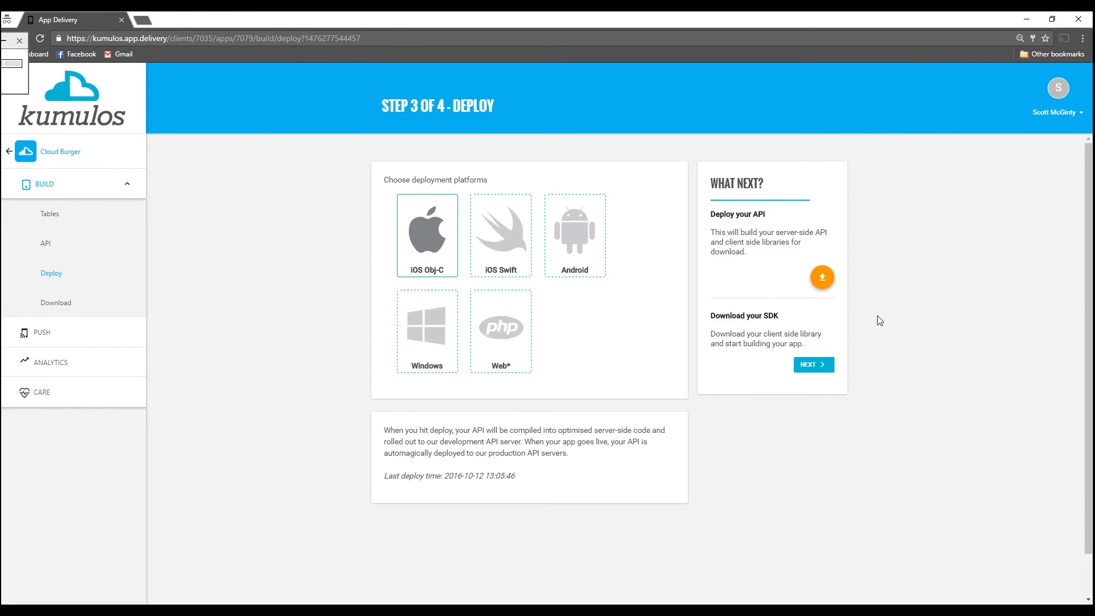
# - Proceed to the download stage, download the client libraries and show the zip file in its folder
pyautogui.click(813, 367)
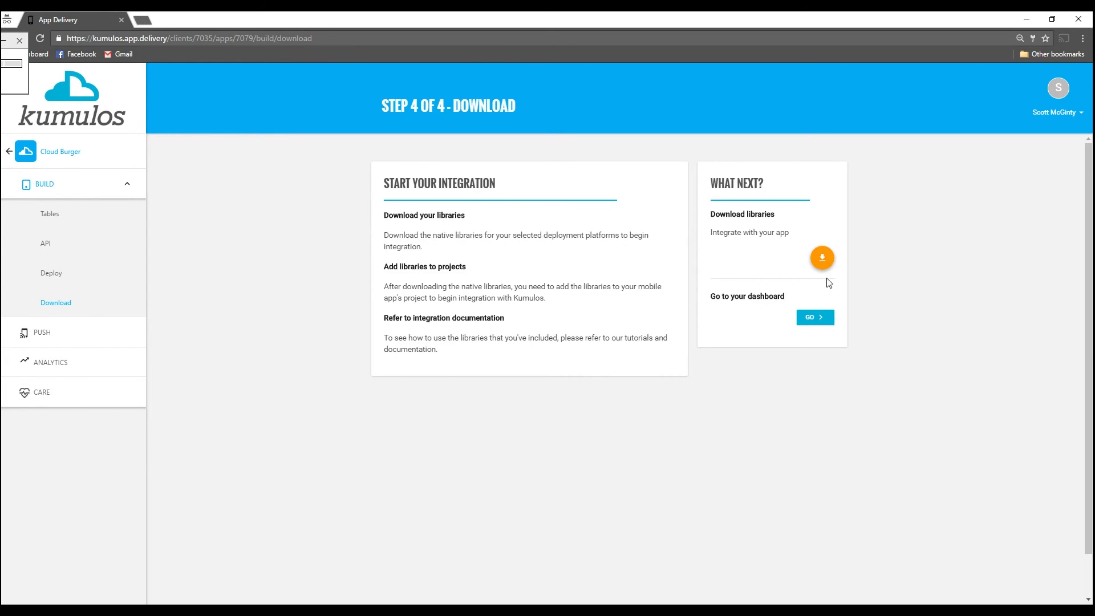
pyautogui.click(825, 260)
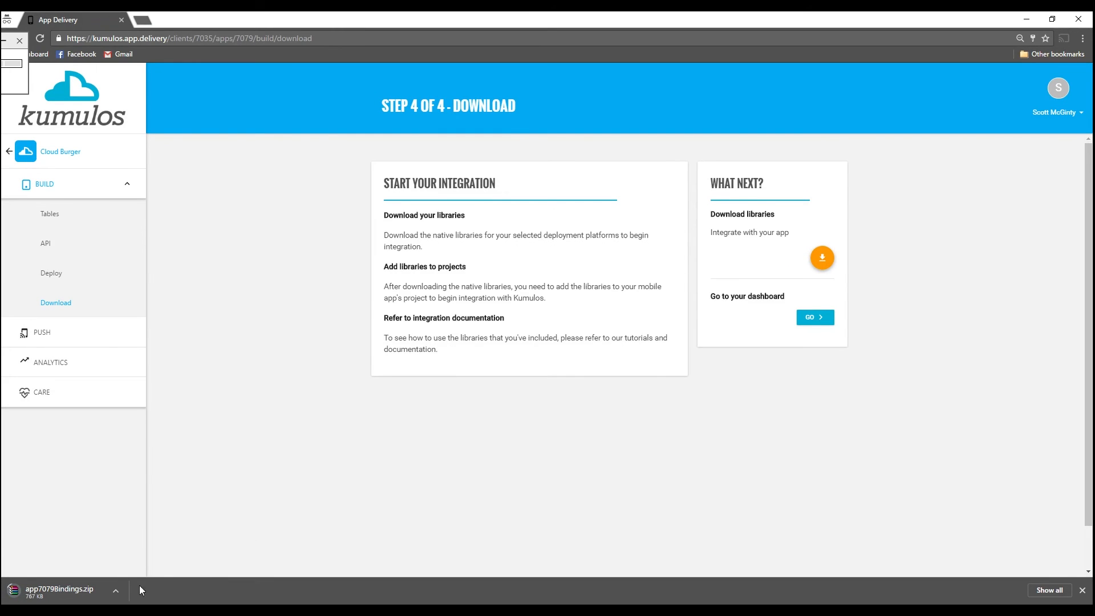
pyautogui.click(117, 589)
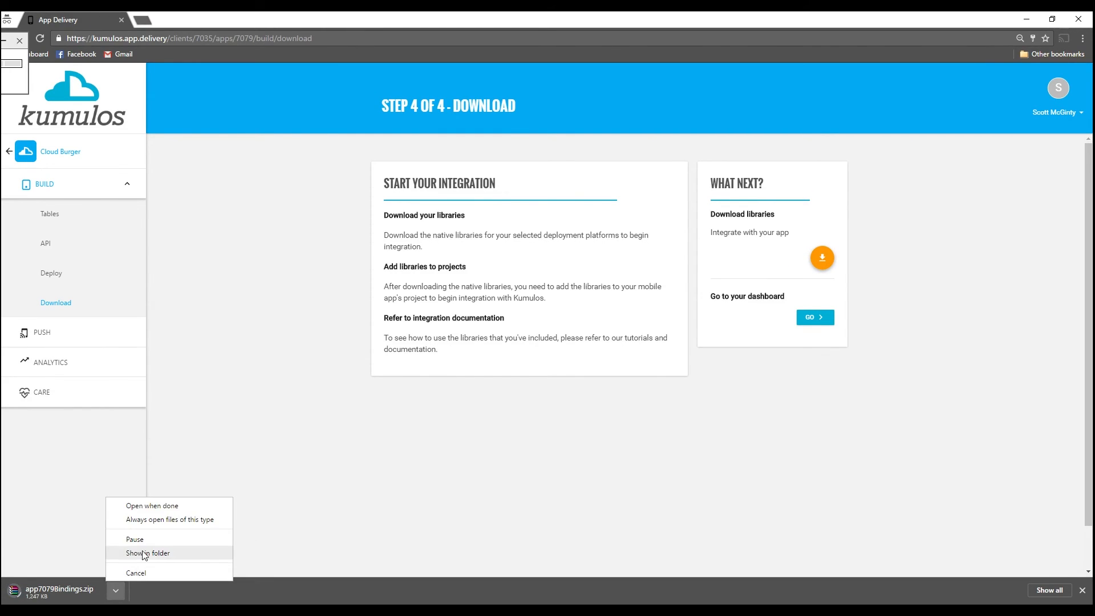
pyautogui.click(145, 553)
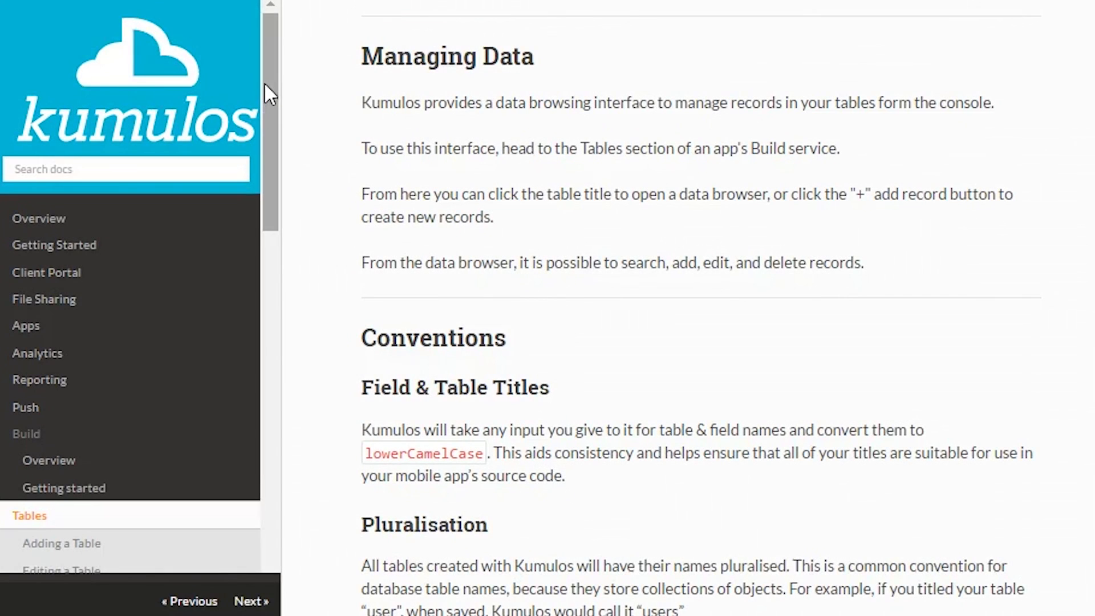
# - Open the Adding a Table section of the Tables page in the Kumulos documentation
pyautogui.moveTo(264, 82); pyautogui.dragTo(259, 184)
pyautogui.click(88, 269)
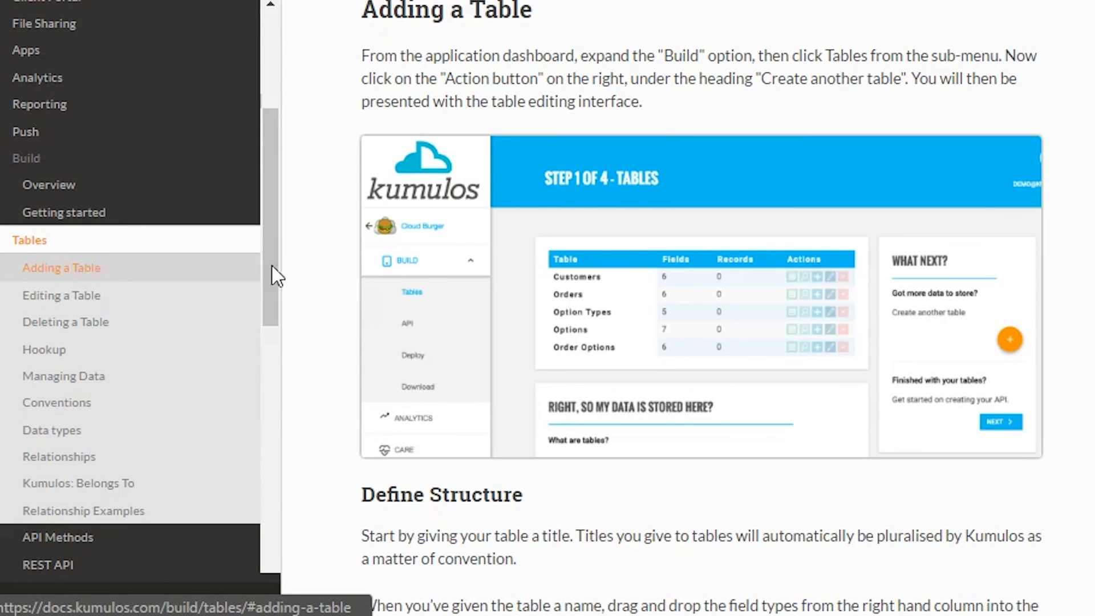